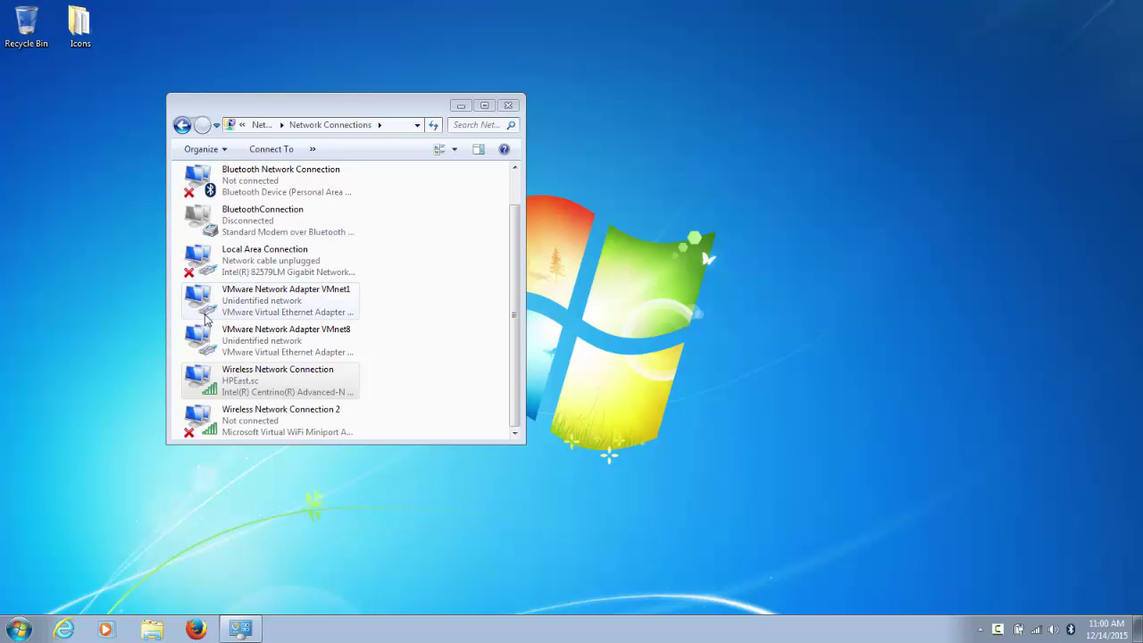
Step: Give the Wireless Network Connection a fixed IPv4 address of 192.168.42.99, mask 255.255.255.0
{"action": "right_click", "coordinate": [239, 376]}
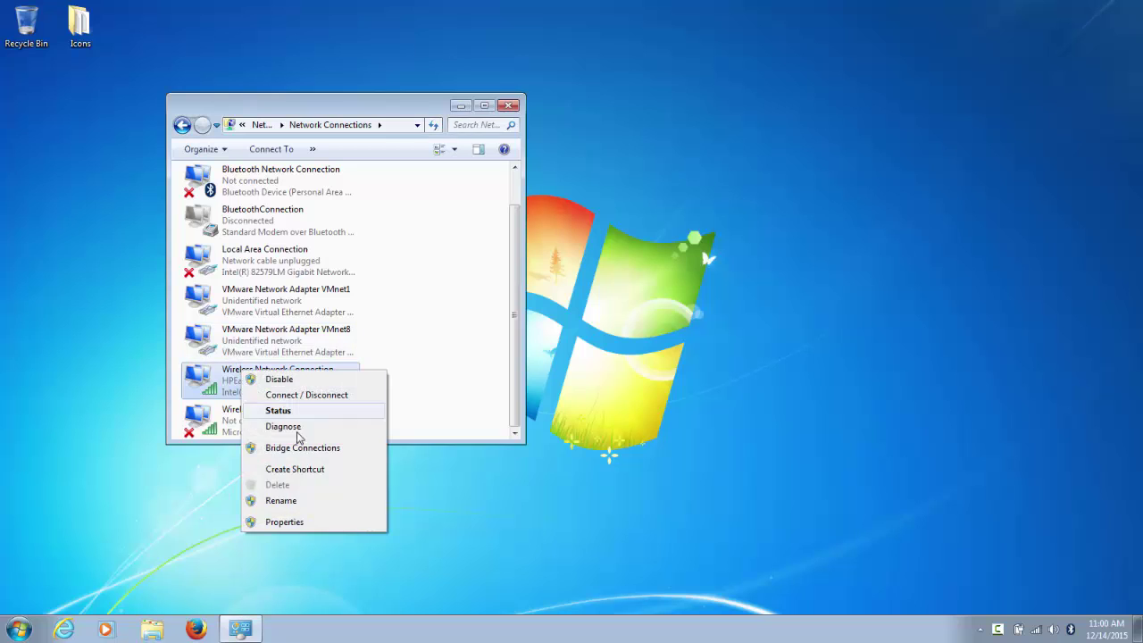
{"action": "left_click", "coordinate": [321, 523]}
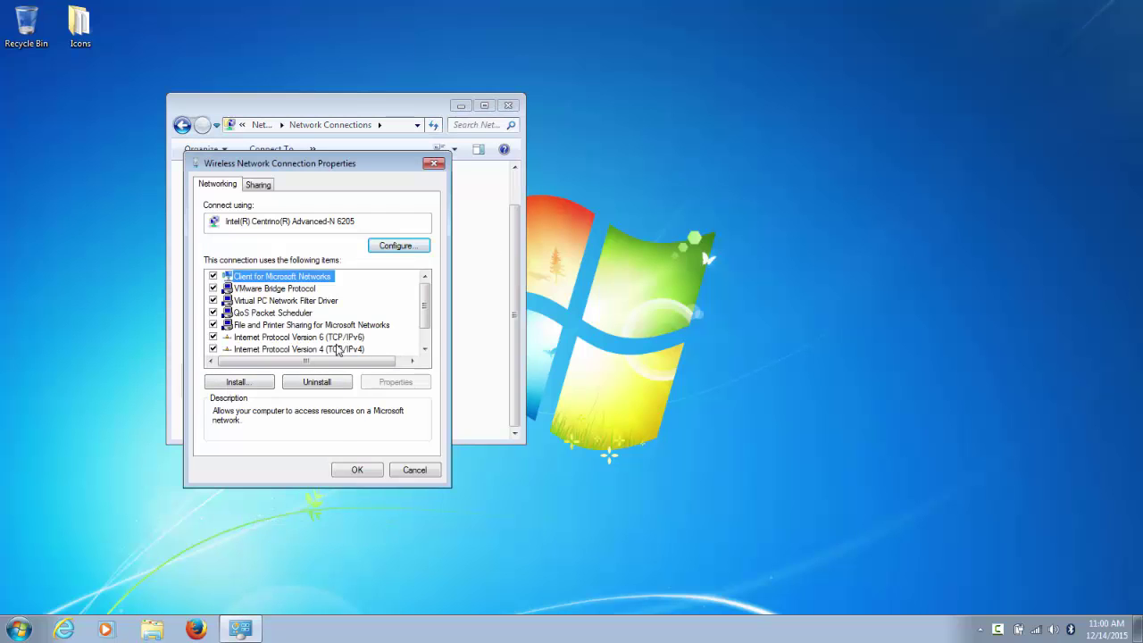
{"action": "left_click", "coordinate": [339, 350]}
{"action": "left_click", "coordinate": [384, 383]}
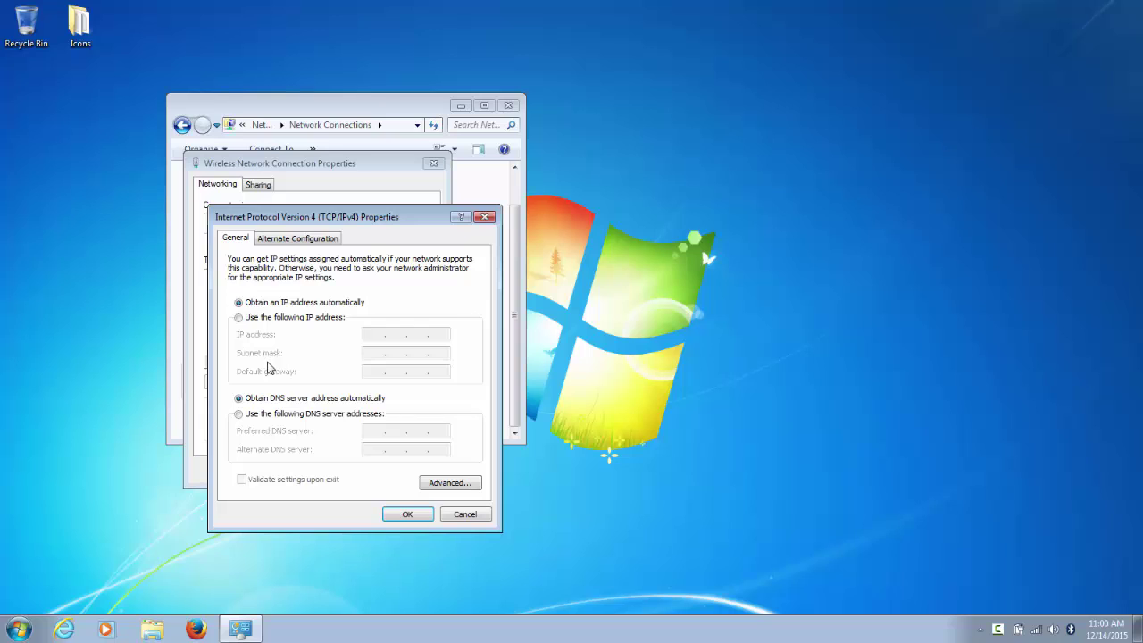
{"action": "left_click", "coordinate": [248, 318]}
{"action": "left_click", "coordinate": [378, 333]}
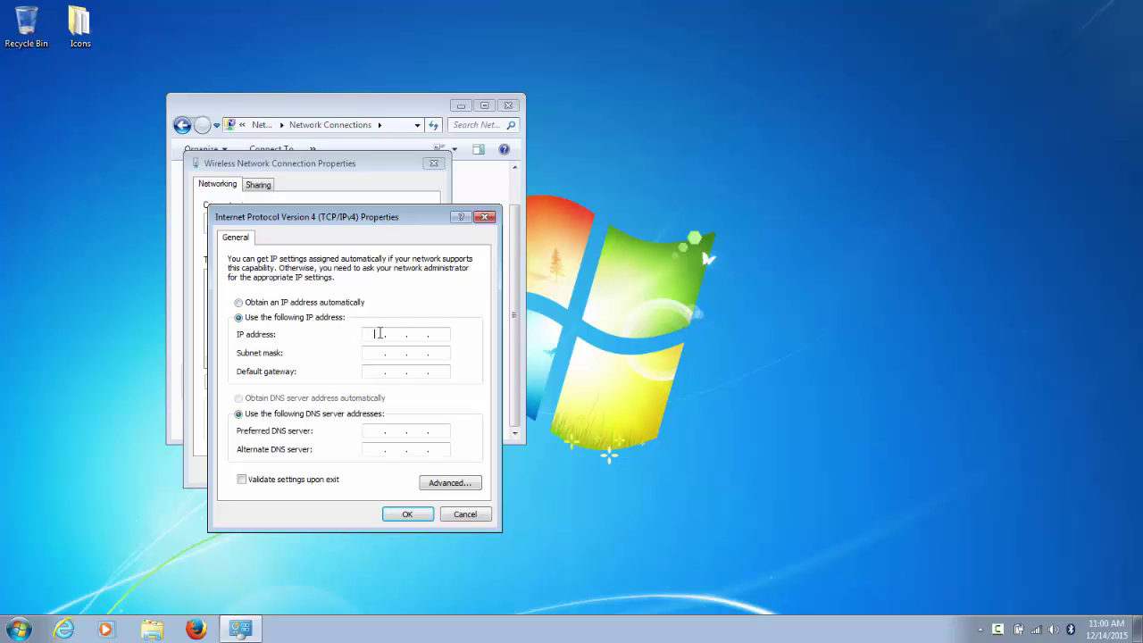
{"action": "type", "text": "192 . 168 . 42 . 99"}
{"action": "left_click", "coordinate": [376, 353]}
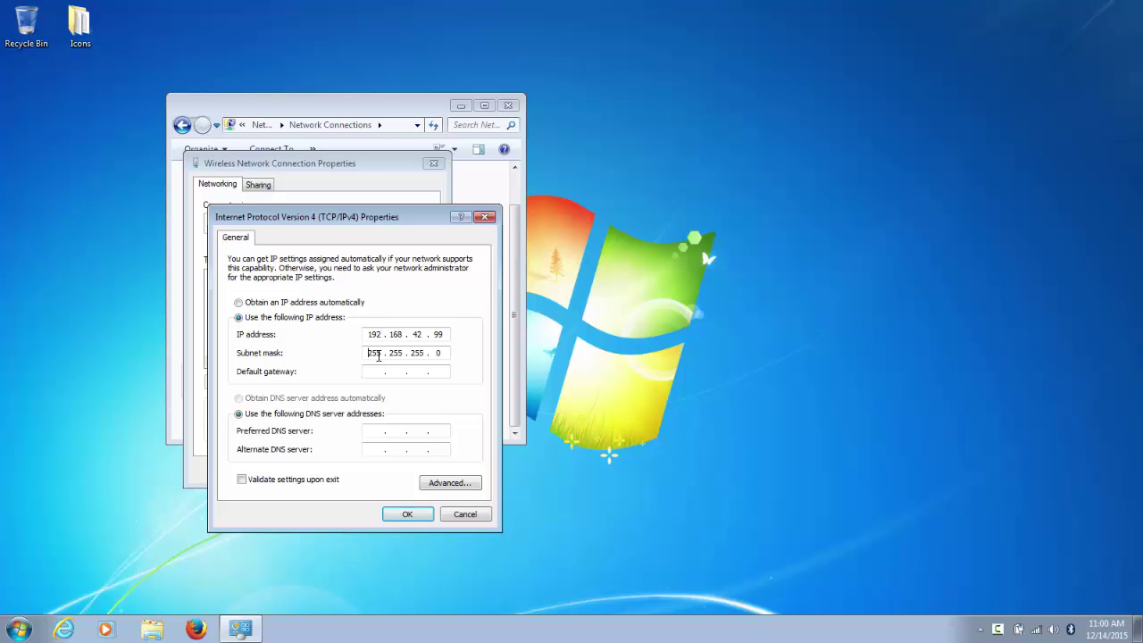
{"action": "left_click", "coordinate": [407, 514]}
{"action": "left_click", "coordinate": [361, 469]}
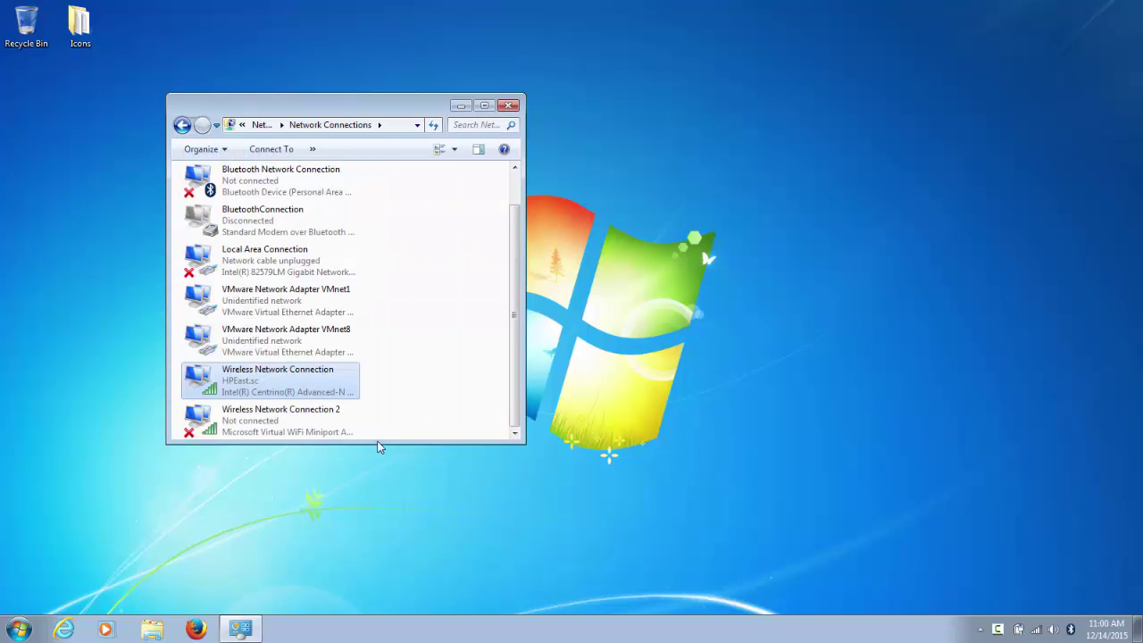
Step: Close Network Connections and launch Remote Desktop Connection
{"action": "left_click", "coordinate": [514, 107]}
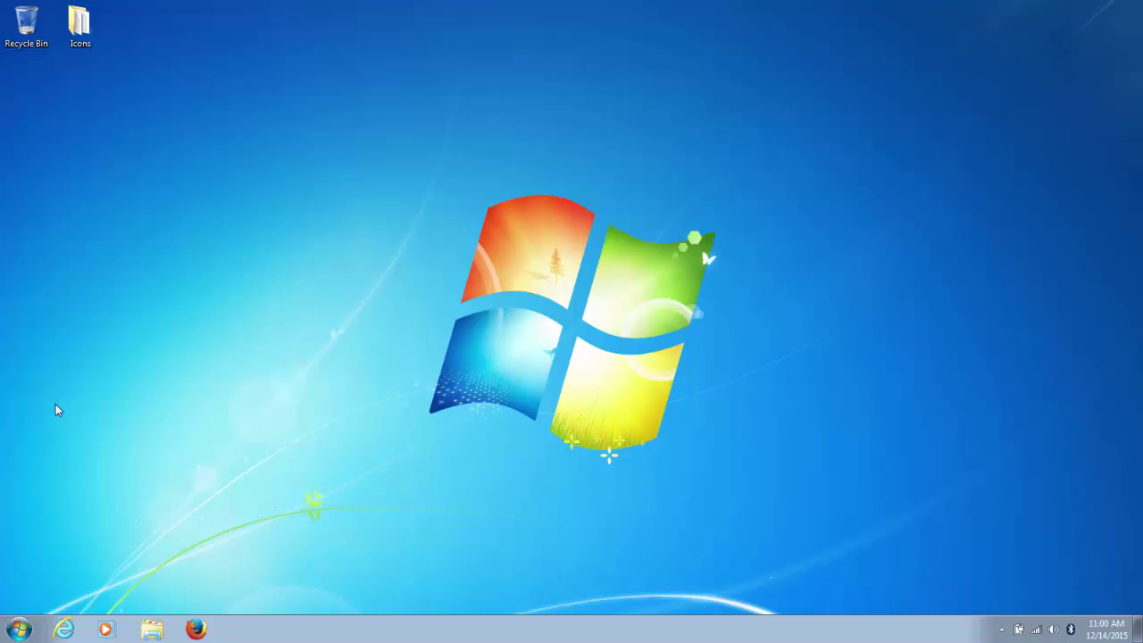
{"action": "left_click", "coordinate": [19, 630]}
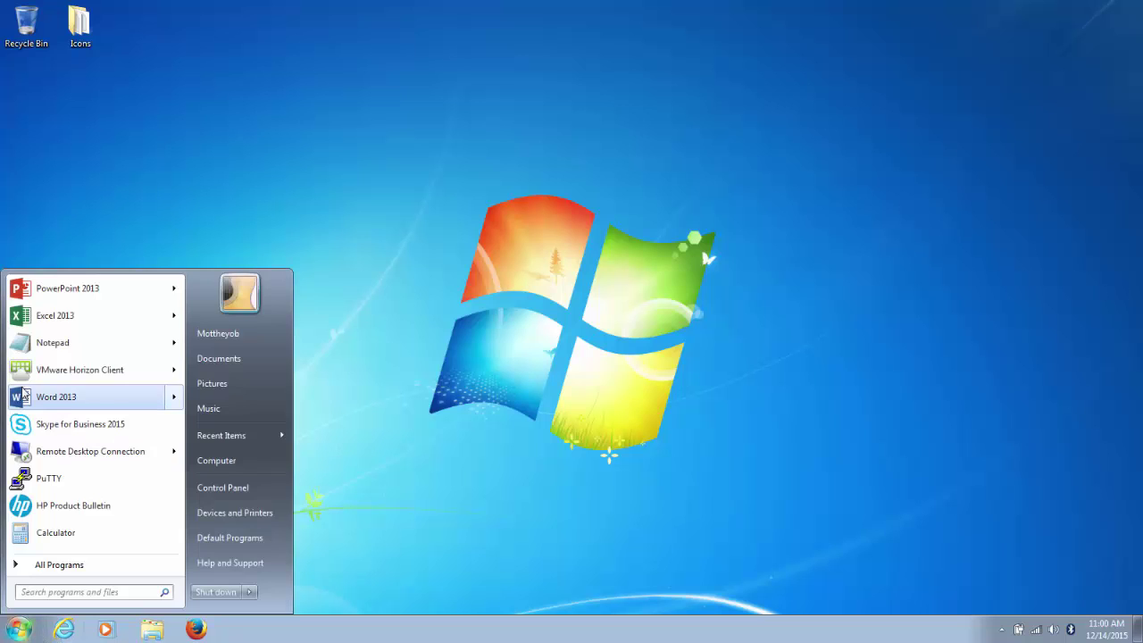
{"action": "left_click", "coordinate": [51, 451]}
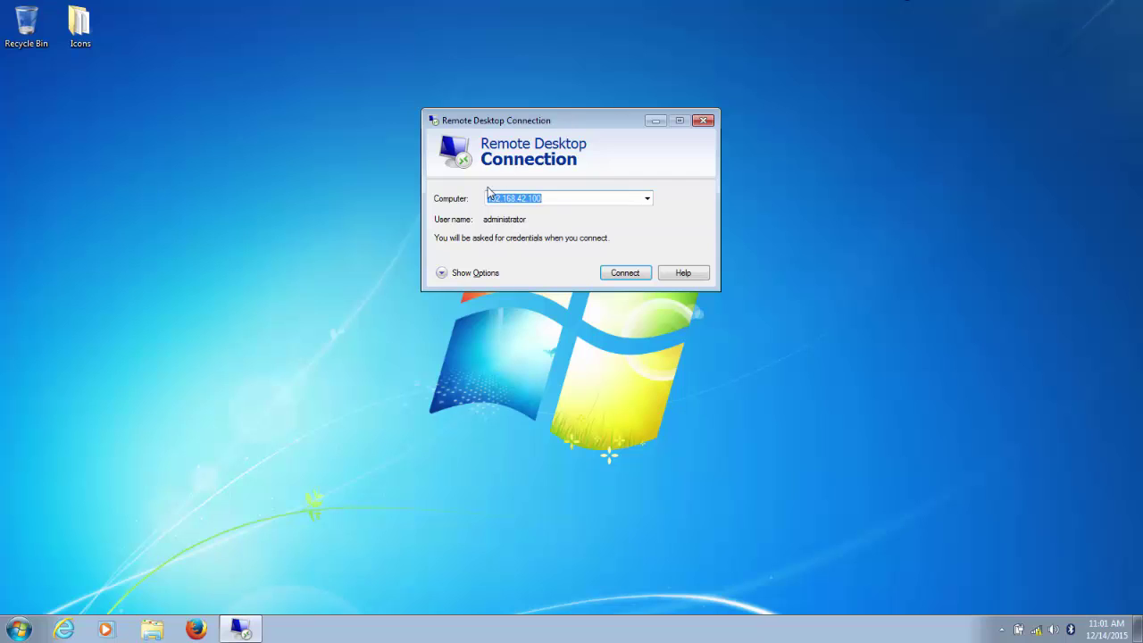
Step: Connect to 192.168.42.100 and enter the administrator account password
{"action": "left_click", "coordinate": [619, 276]}
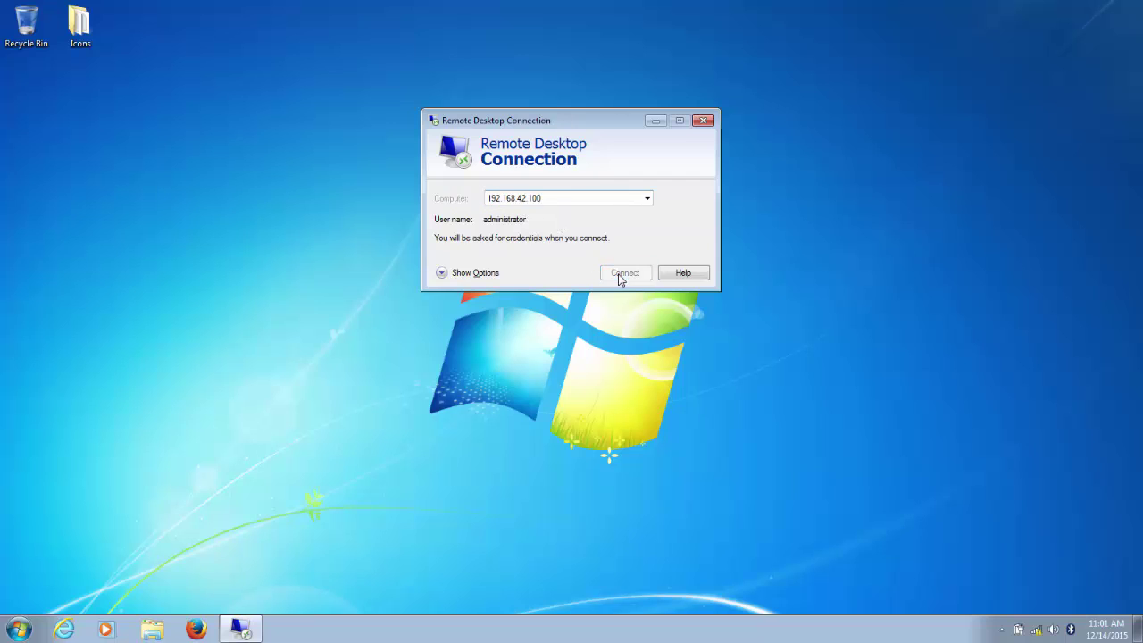
{"action": "type", "text": "p"}
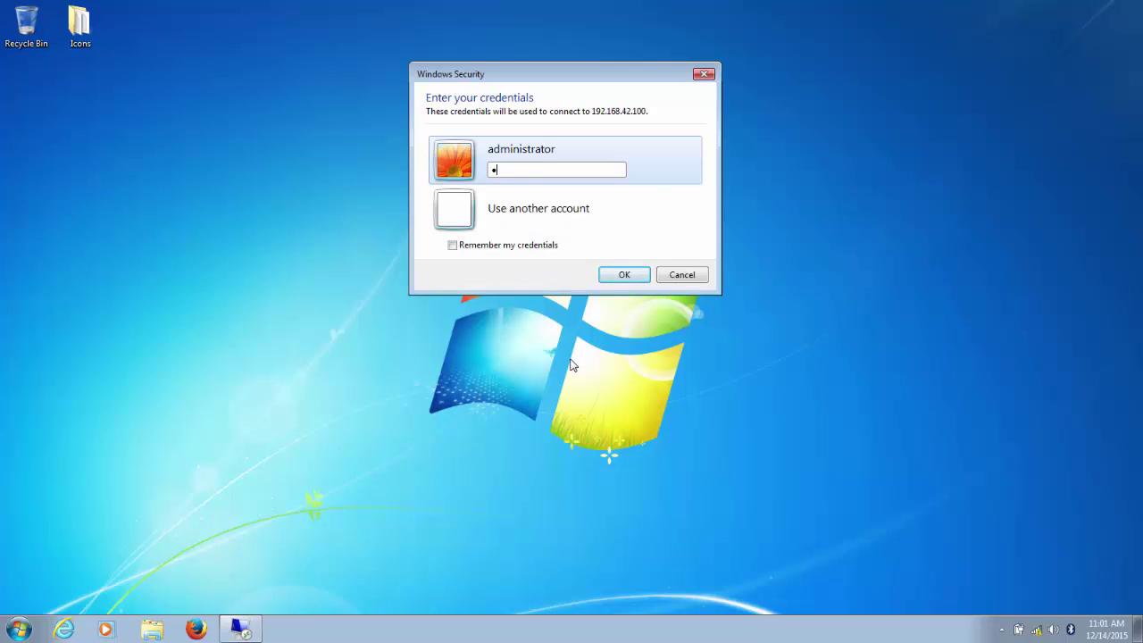
{"action": "type", "text": "a"}
{"action": "key", "text": "BackSpace"}
{"action": "key", "text": "BackSpace"}
{"action": "type", "text": "password12"}
Step: Submit the credentials to open the full-screen remote session on 192.168.42.100
{"action": "key", "text": "Return"}
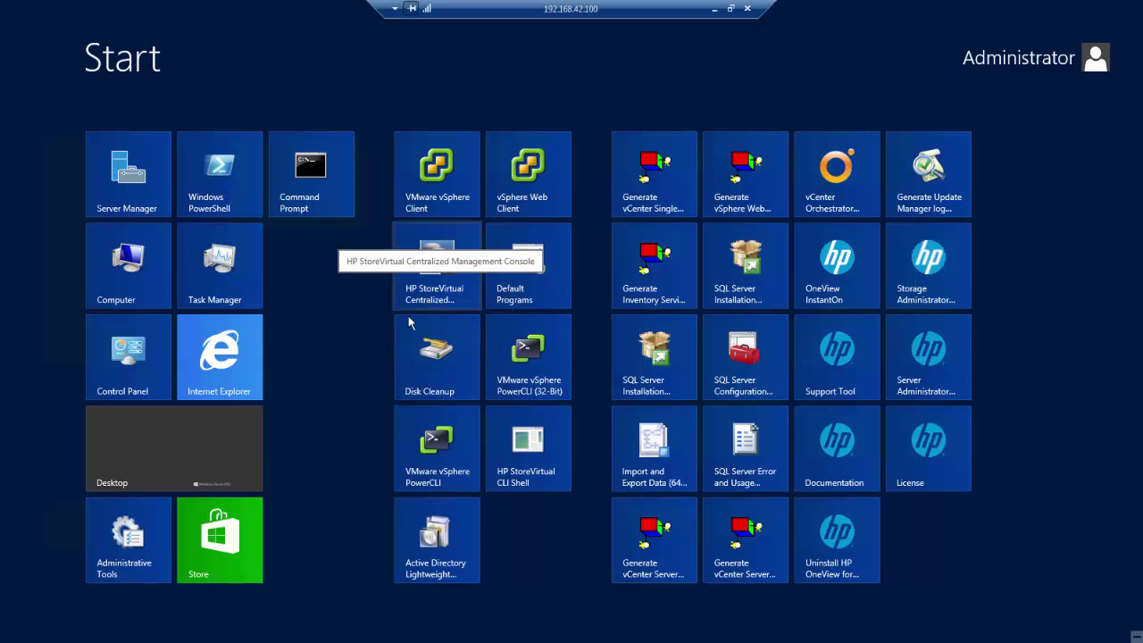
Step: Go to the remote desktop, close Server Manager and bring the InstantOn window into view
{"action": "left_click", "coordinate": [219, 449]}
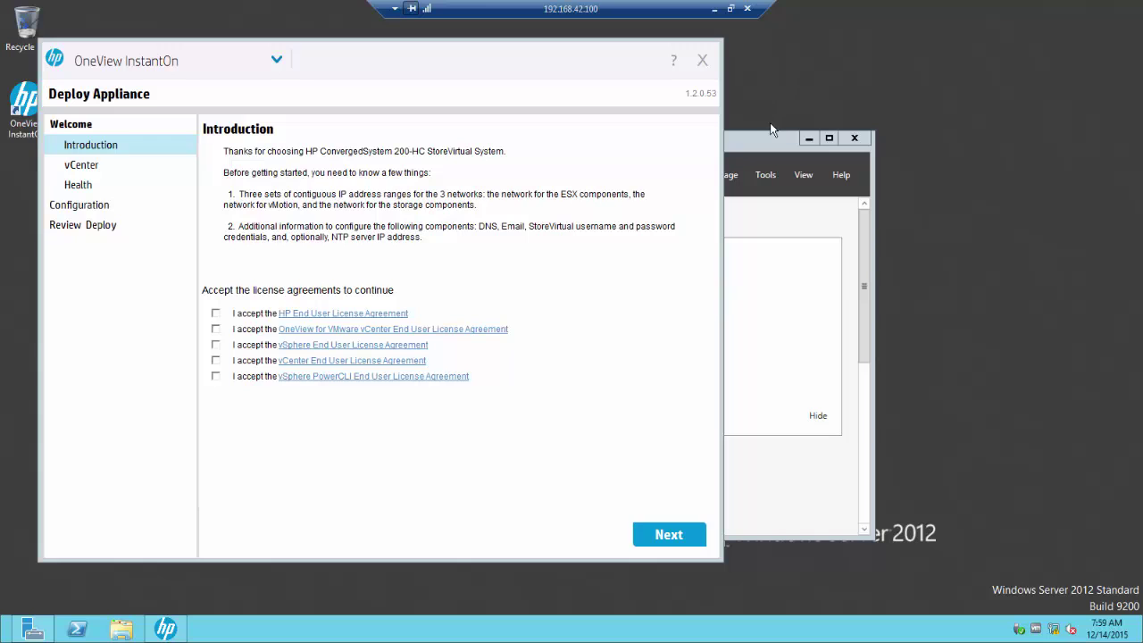
{"action": "left_click", "coordinate": [765, 143]}
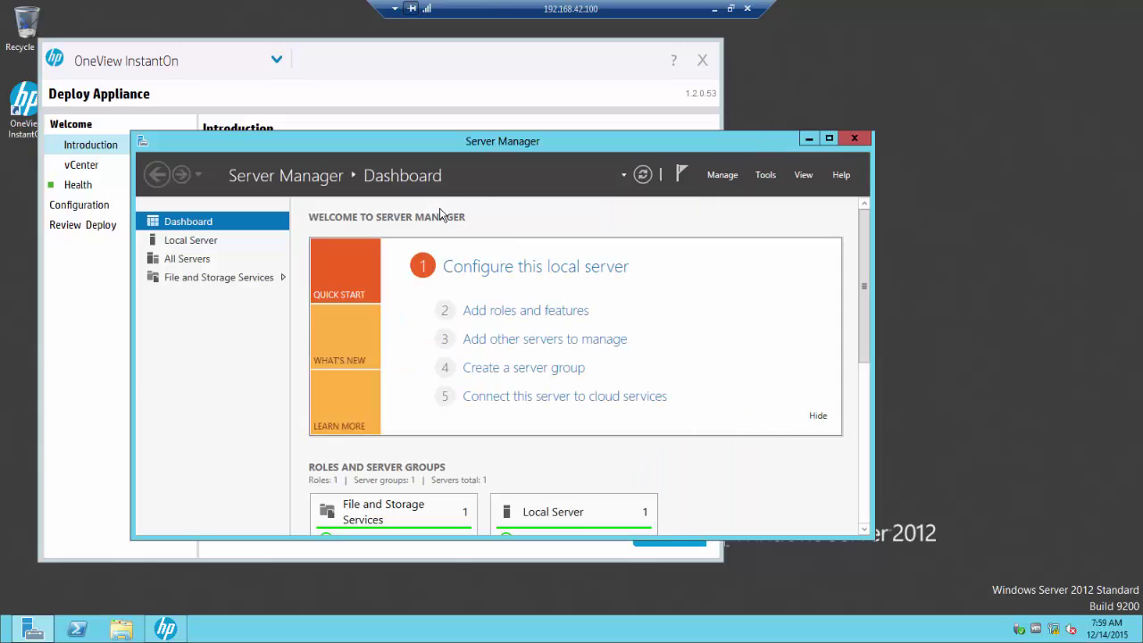
{"action": "left_click", "coordinate": [854, 138]}
{"action": "left_click_drag", "start_coordinate": [479, 63], "coordinate": [619, 69]}
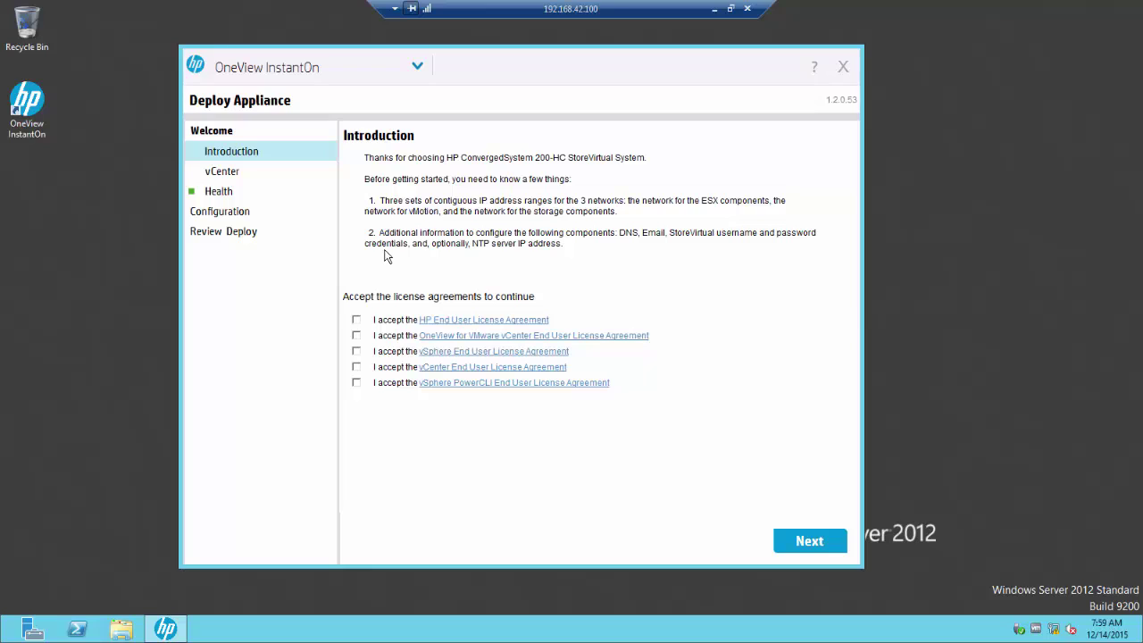
Step: Accept the HP, OneView, vSphere, vCenter and PowerCLI license agreements and continue
{"action": "left_click", "coordinate": [356, 320]}
{"action": "left_click", "coordinate": [357, 336]}
{"action": "left_click", "coordinate": [356, 351]}
{"action": "left_click", "coordinate": [356, 368]}
{"action": "left_click", "coordinate": [356, 383]}
{"action": "left_click", "coordinate": [809, 543]}
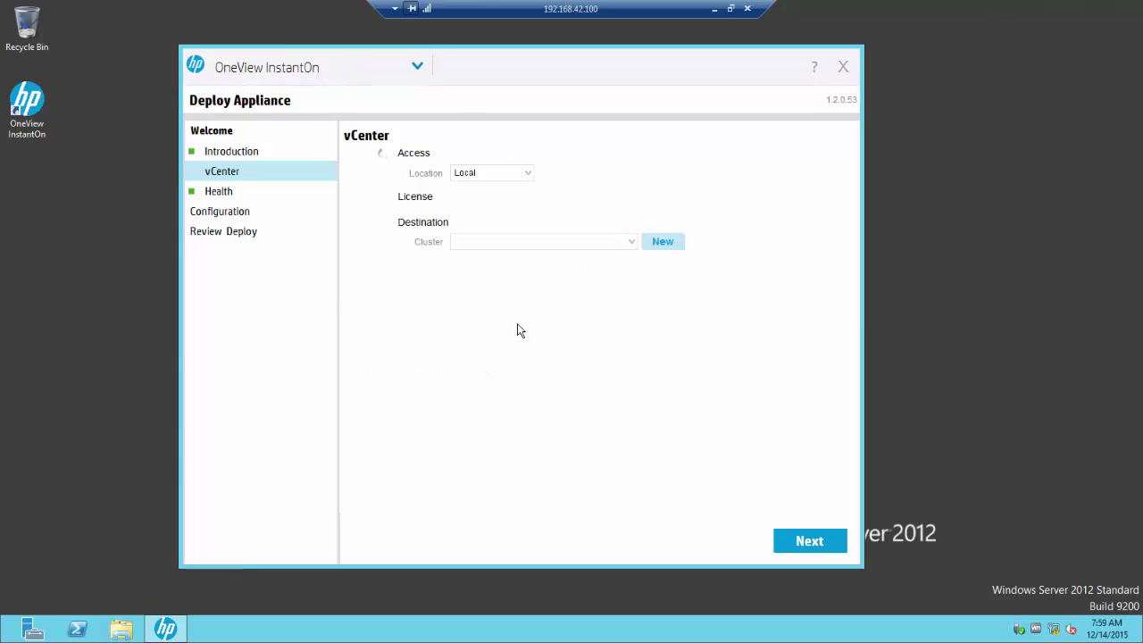
Step: Choose hpcs200hc-clus (hpcs200hc-dc) as the destination cluster and advance to the Health check
{"action": "left_click", "coordinate": [635, 243]}
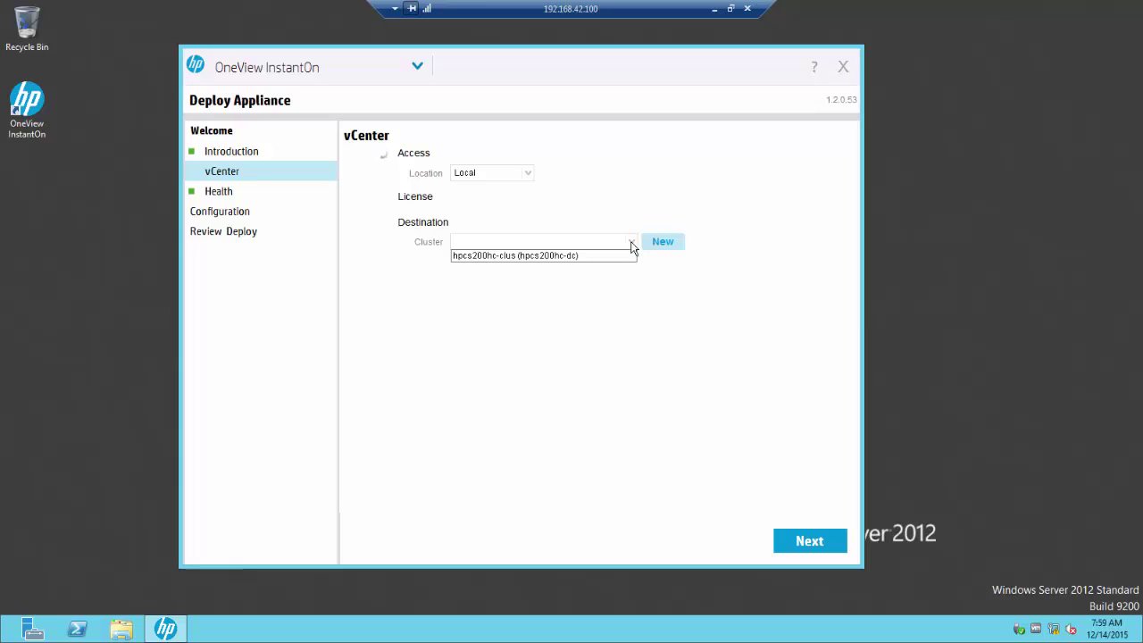
{"action": "left_click", "coordinate": [545, 257]}
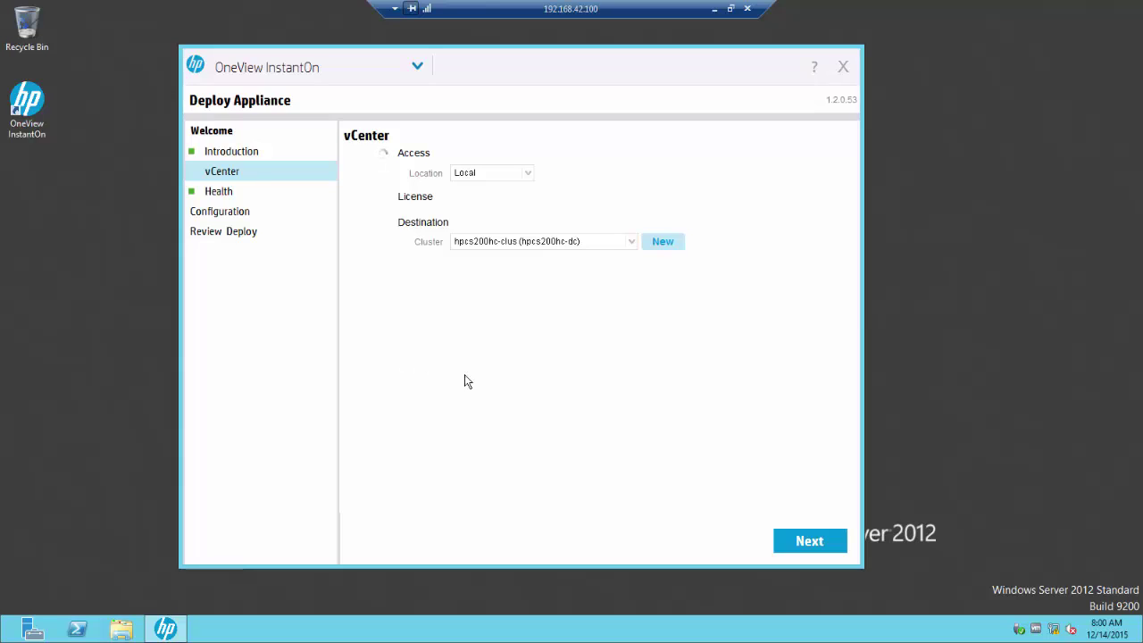
{"action": "left_click", "coordinate": [820, 545]}
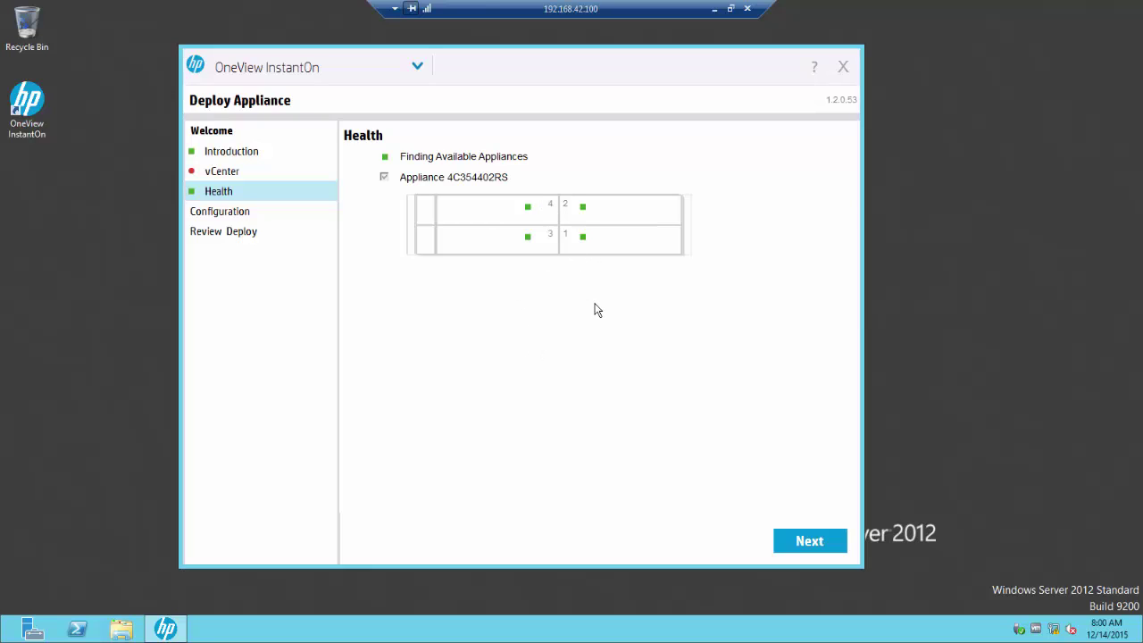
Step: Proceed from the Health page to the IP Assignments page
{"action": "left_click", "coordinate": [810, 539]}
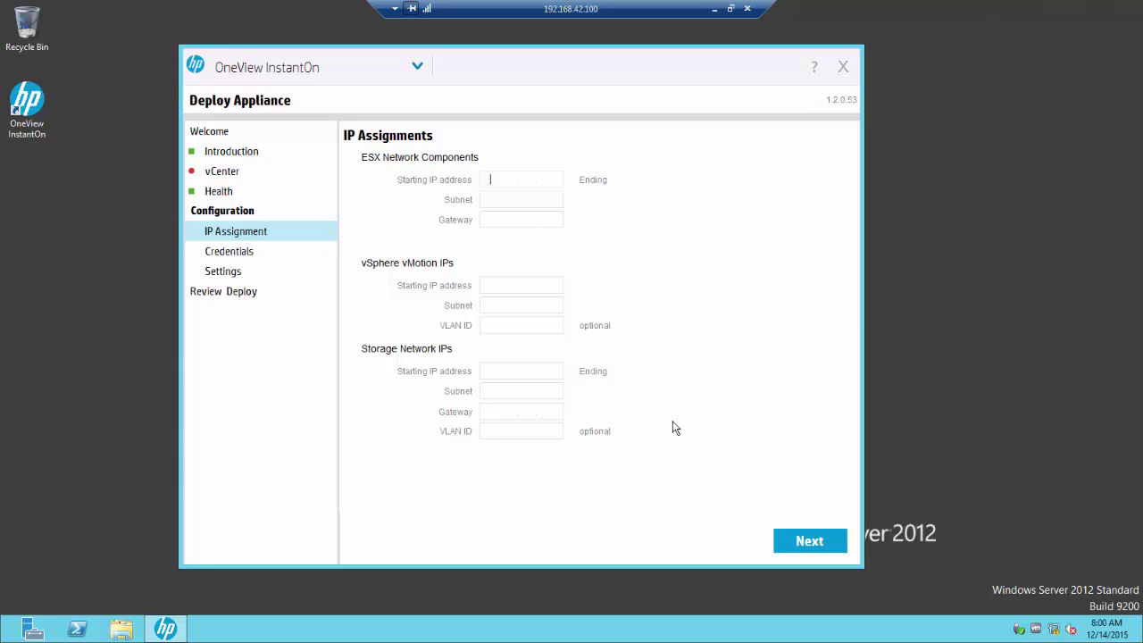
Step: Enter the ESX network: starting IP 192.168.80.120, mask 255.255.255.0, and its gateway
{"action": "type", "text": "192.168.80."}
{"action": "type", "text": "120"}
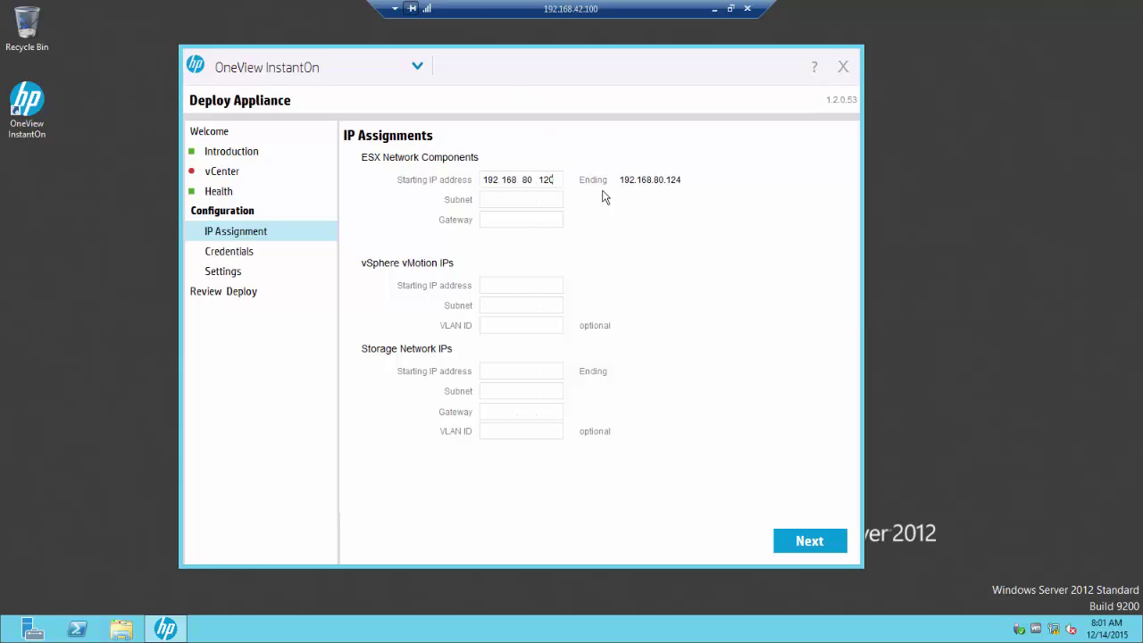
{"action": "left_click", "coordinate": [529, 199]}
{"action": "type", "text": "255.255.255.019216880"}
Step: Set the vMotion network to start at 192.168.87.121, mask 255.255.255.0, VLAN ID 87
{"action": "type", "text": "192.168."}
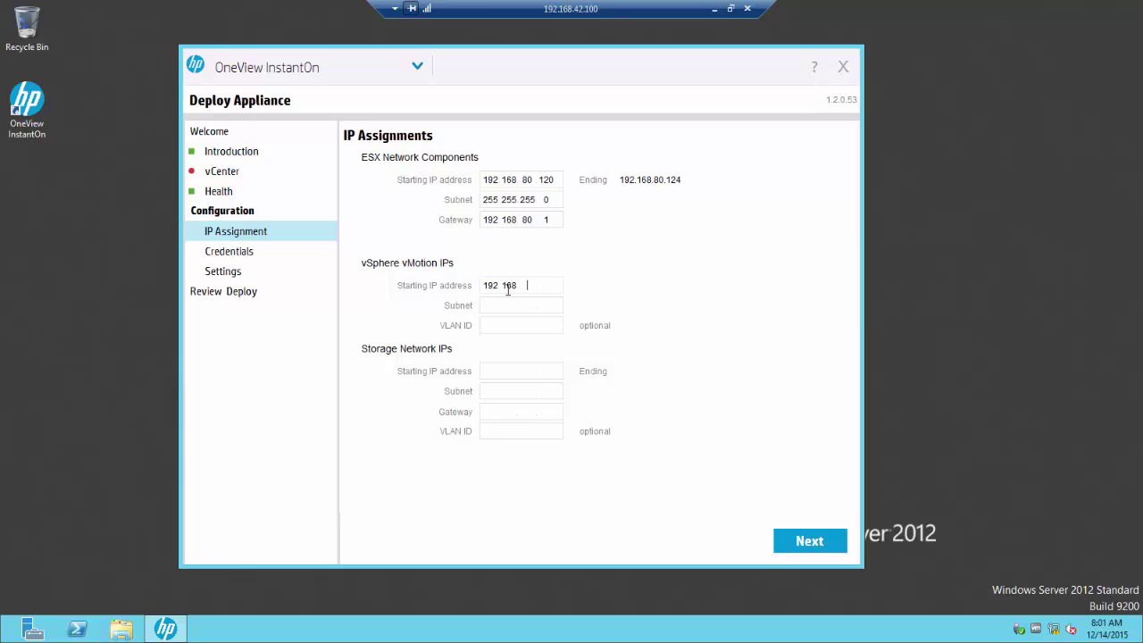
{"action": "type", "text": "87."}
{"action": "type", "text": "121"}
{"action": "left_click", "coordinate": [538, 310]}
{"action": "type", "text": "255 255 255 "}
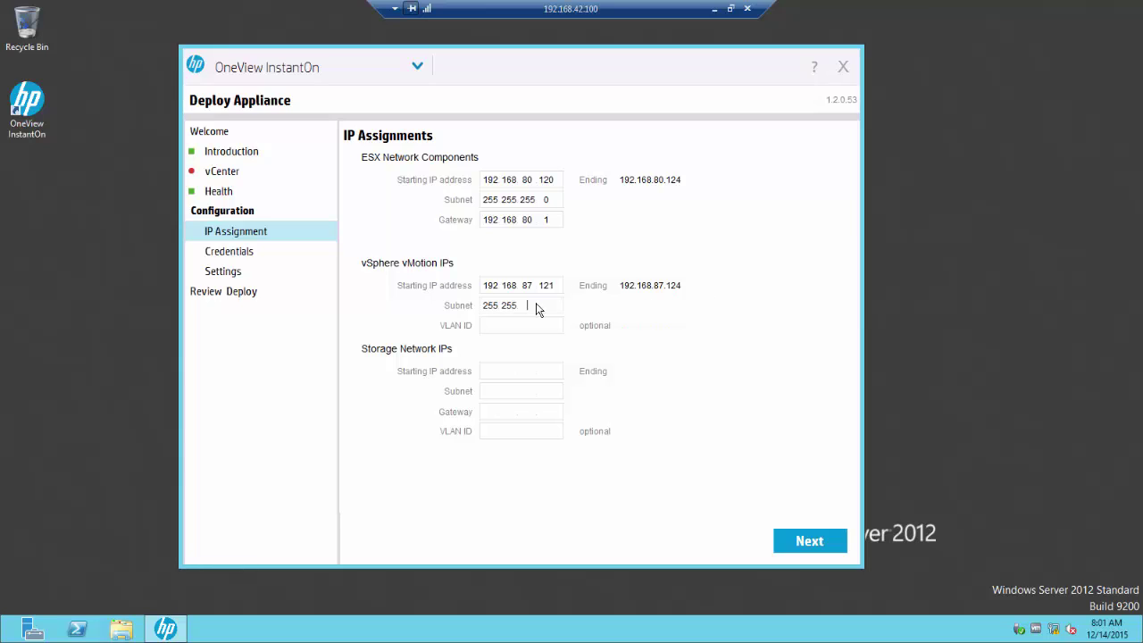
{"action": "type", "text": "0"}
{"action": "mouse_move", "coordinate": [517, 328]}
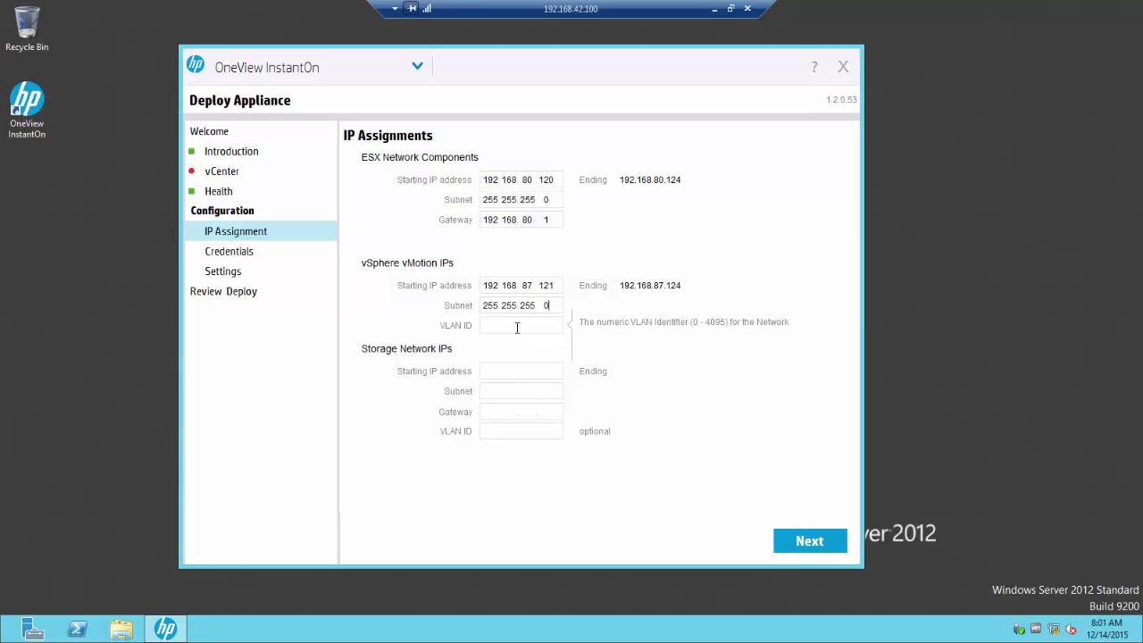
{"action": "left_click", "coordinate": [517, 328]}
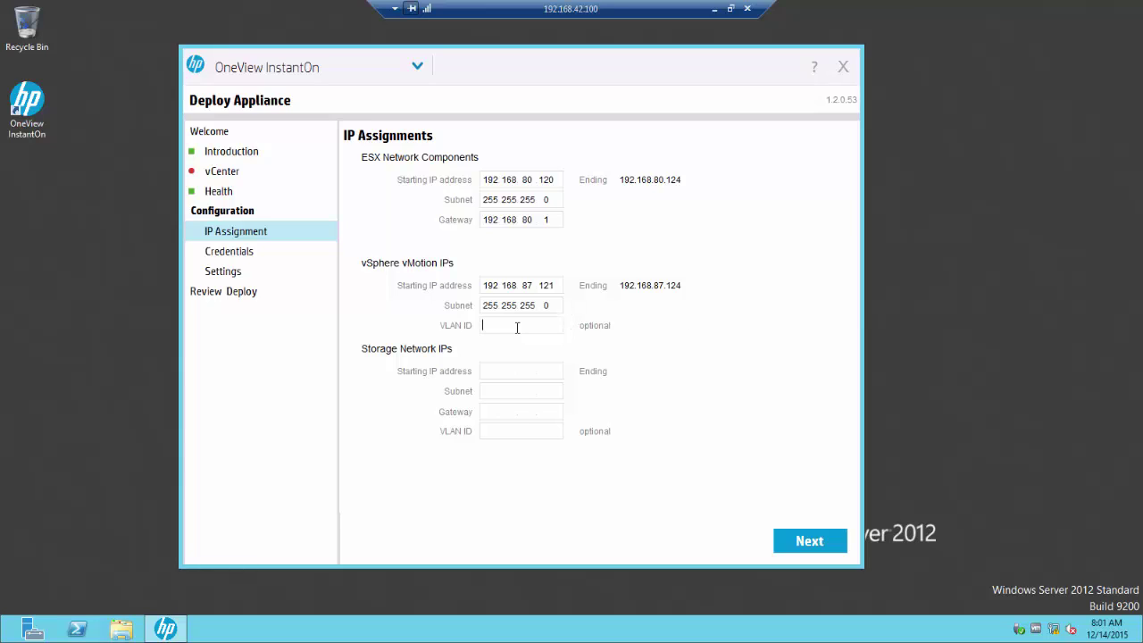
{"action": "type", "text": "87"}
Step: Set the storage network to 192.168.85.116, mask 255.255.255.0, gateway 192.168.85.1, VLAN 85
{"action": "left_click", "coordinate": [493, 371]}
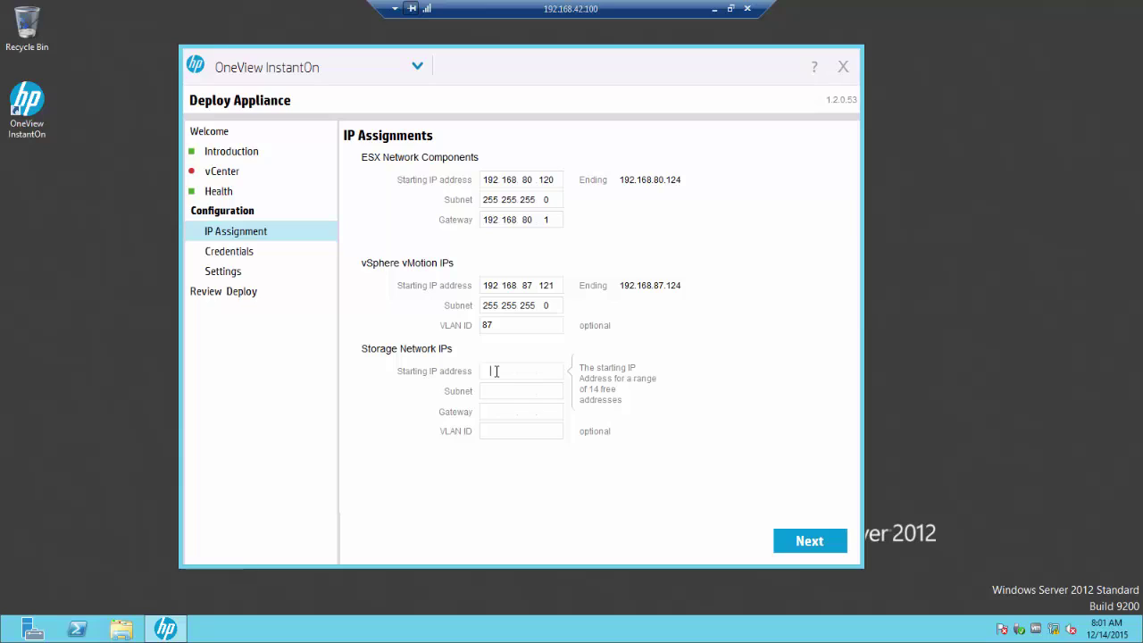
{"action": "type", "text": "1921"}
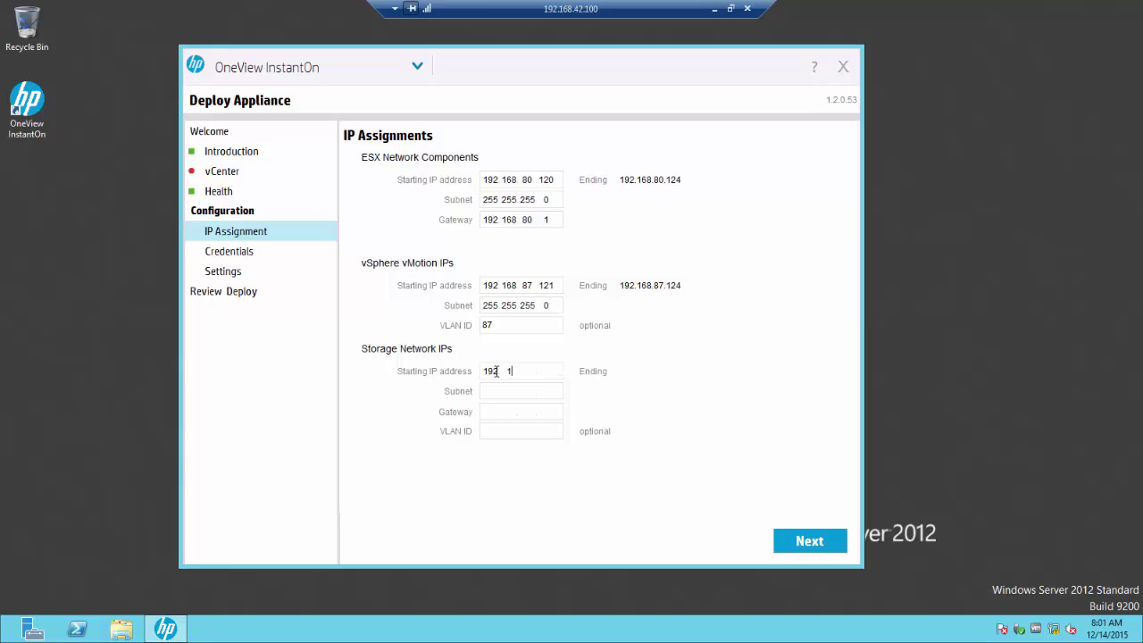
{"action": "type", "text": "68 85.116"}
{"action": "left_click", "coordinate": [500, 391]}
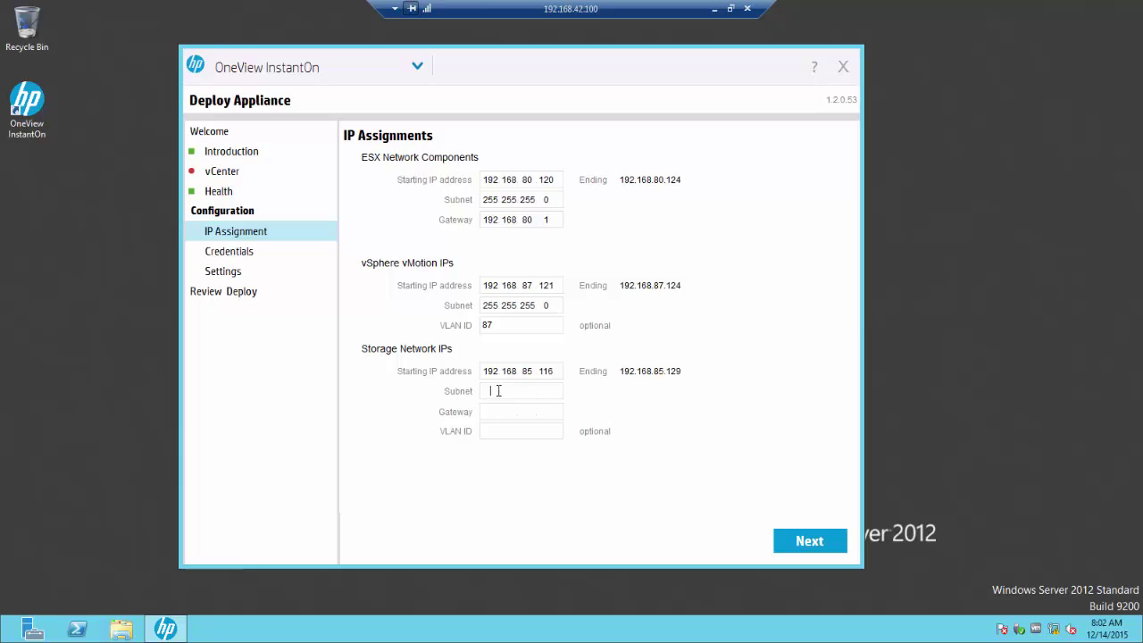
{"action": "type", "text": "255.255.255."}
{"action": "type", "text": "0"}
{"action": "left_click", "coordinate": [503, 415]}
{"action": "type", "text": "192.16"}
{"action": "key", "text": "BackSpace"}
{"action": "type", "text": "68 85 1"}
{"action": "left_click", "coordinate": [504, 433]}
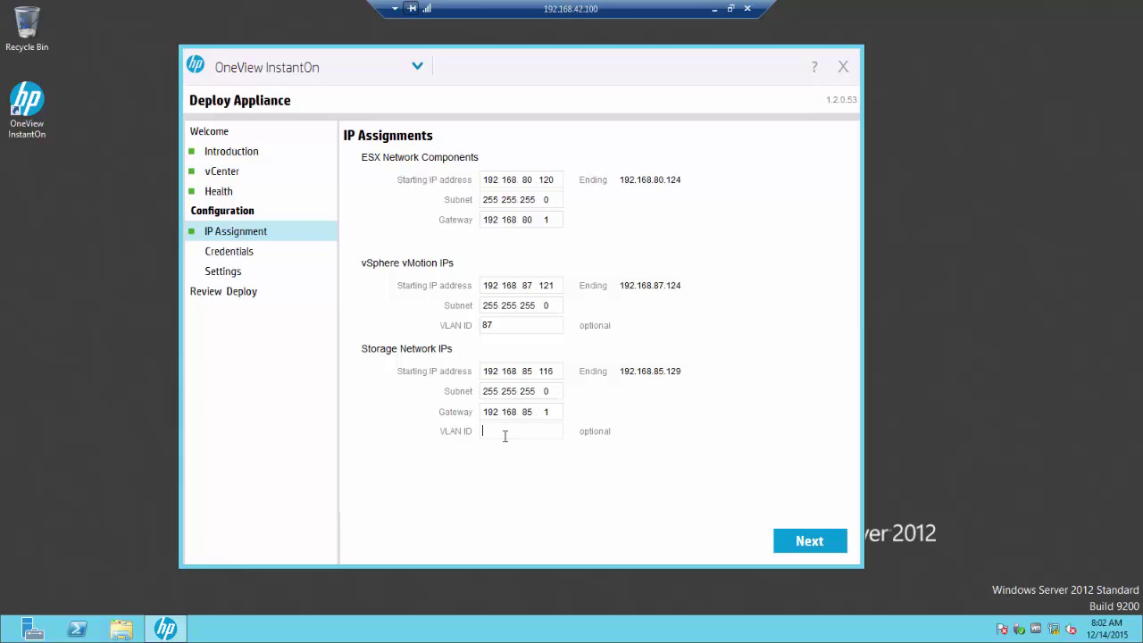
{"action": "type", "text": "85"}
Step: Enter StoreVirtual username Administrator with the account password and its confirmation
{"action": "left_click", "coordinate": [827, 551]}
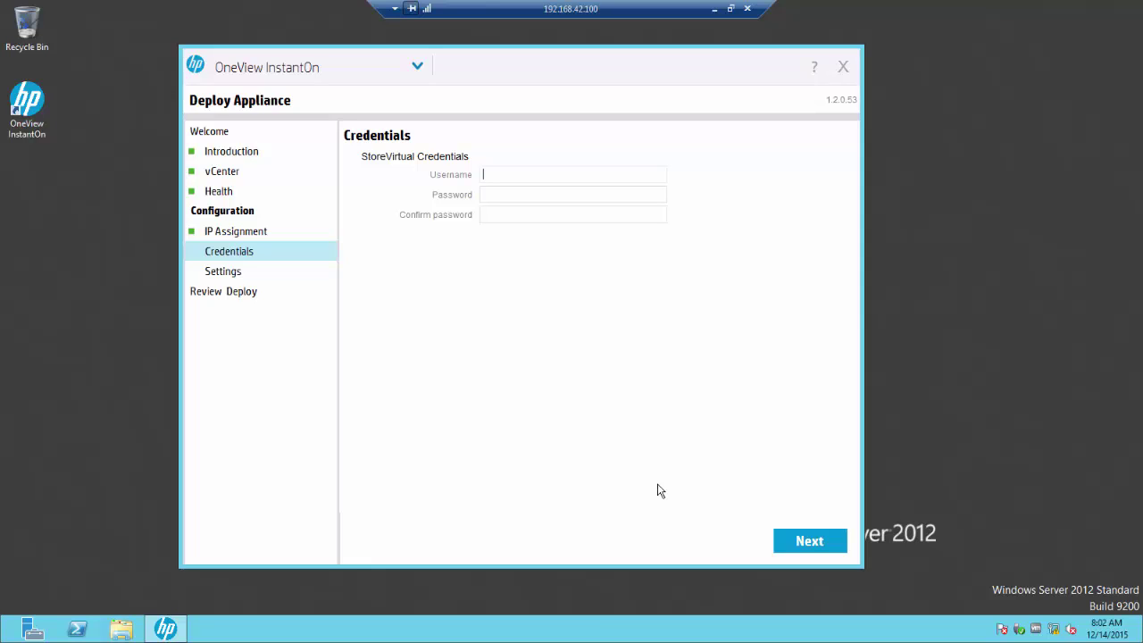
{"action": "type", "text": "Administrator"}
{"action": "type", "text": "********"}
{"action": "type", "text": "********"}
Step: Set DNS and NTP to 192.168.80.10, mail server 192.168.88.1, plus sender and recipient e-mails
{"action": "left_click", "coordinate": [799, 545]}
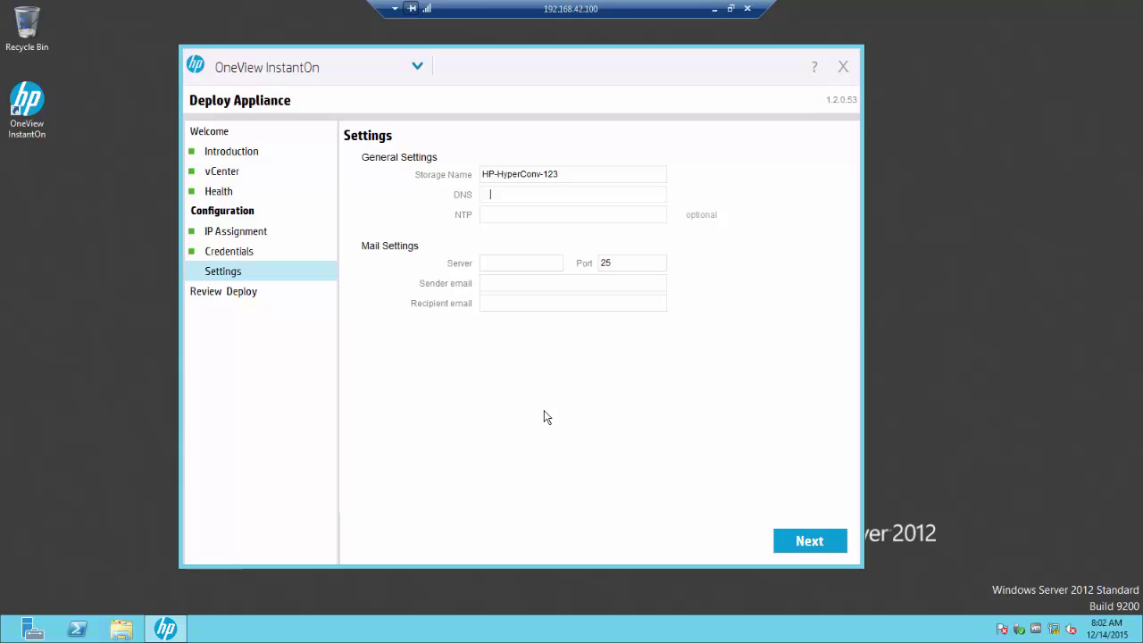
{"action": "type", "text": "192.16880.10192.168"}
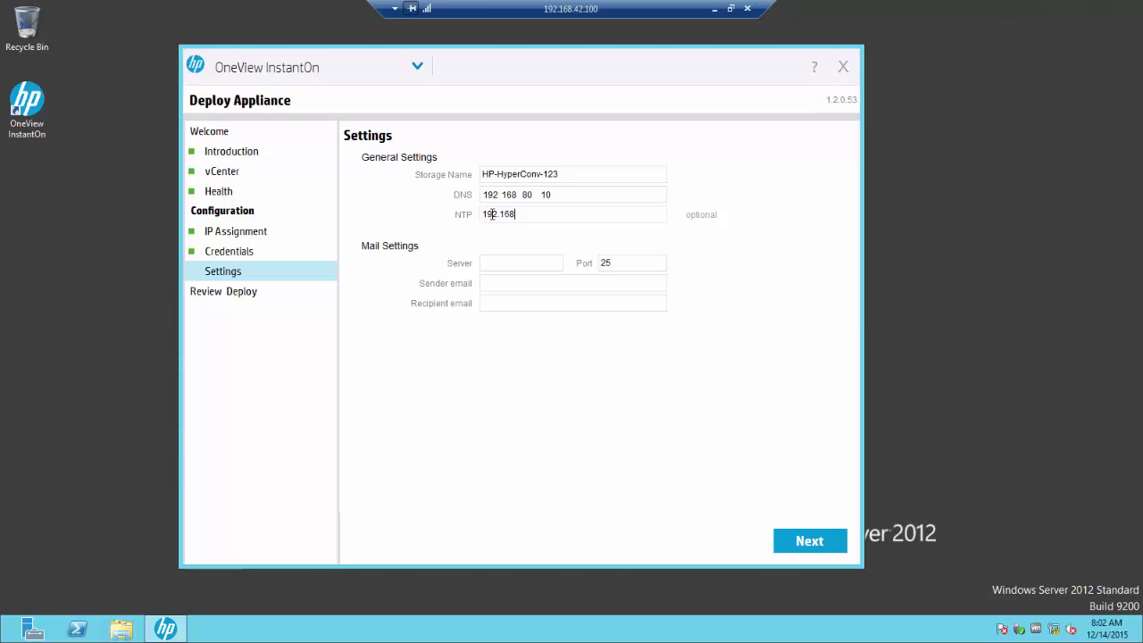
{"action": "type", "text": ".80.10"}
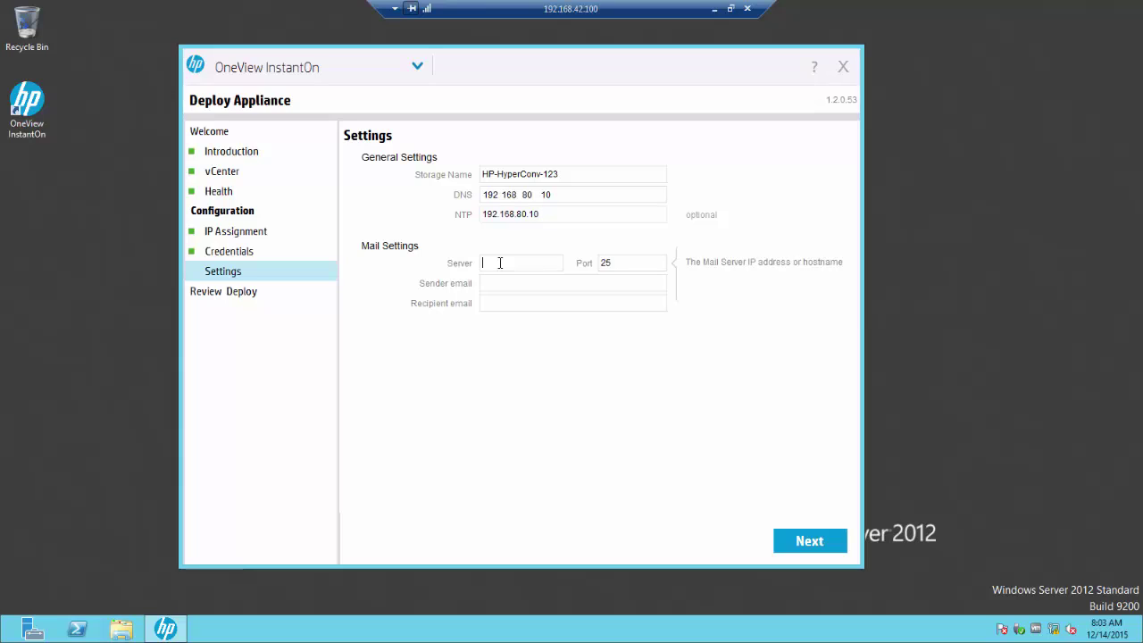
{"action": "type", "text": "192.168"}
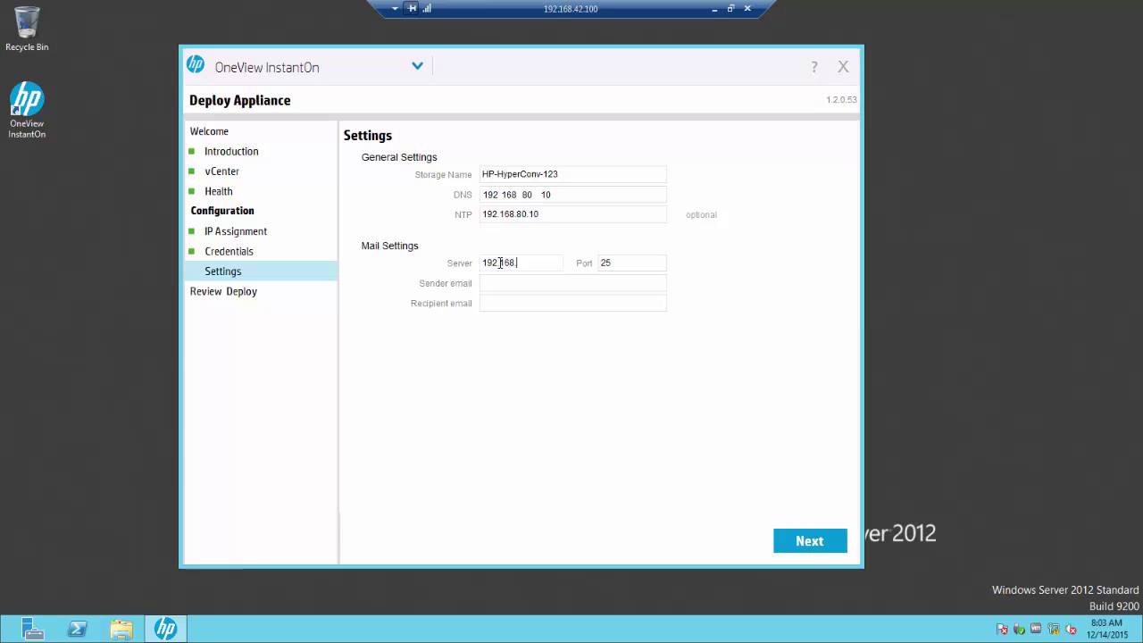
{"action": "type", "text": ".88.1"}
{"action": "left_click", "coordinate": [503, 282]}
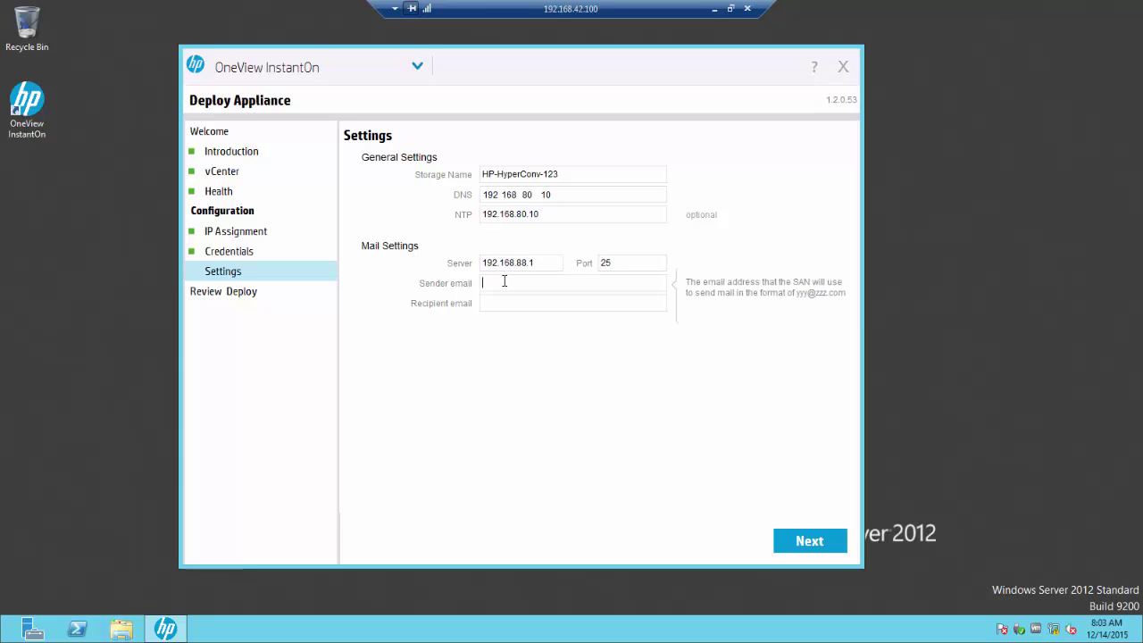
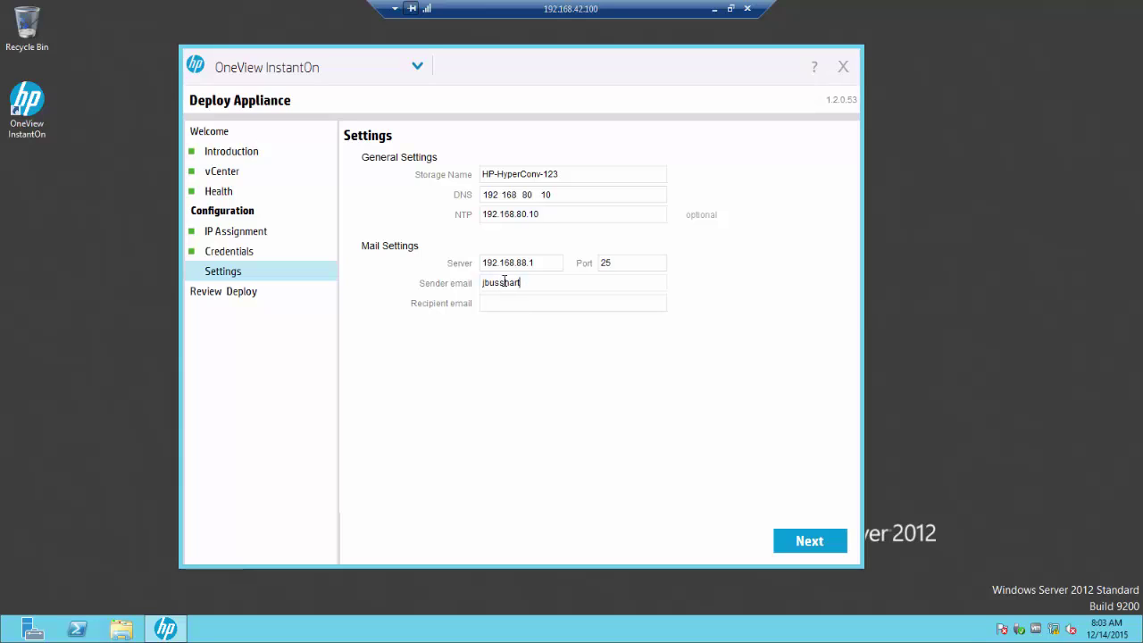
{"action": "left_click", "coordinate": [501, 303]}
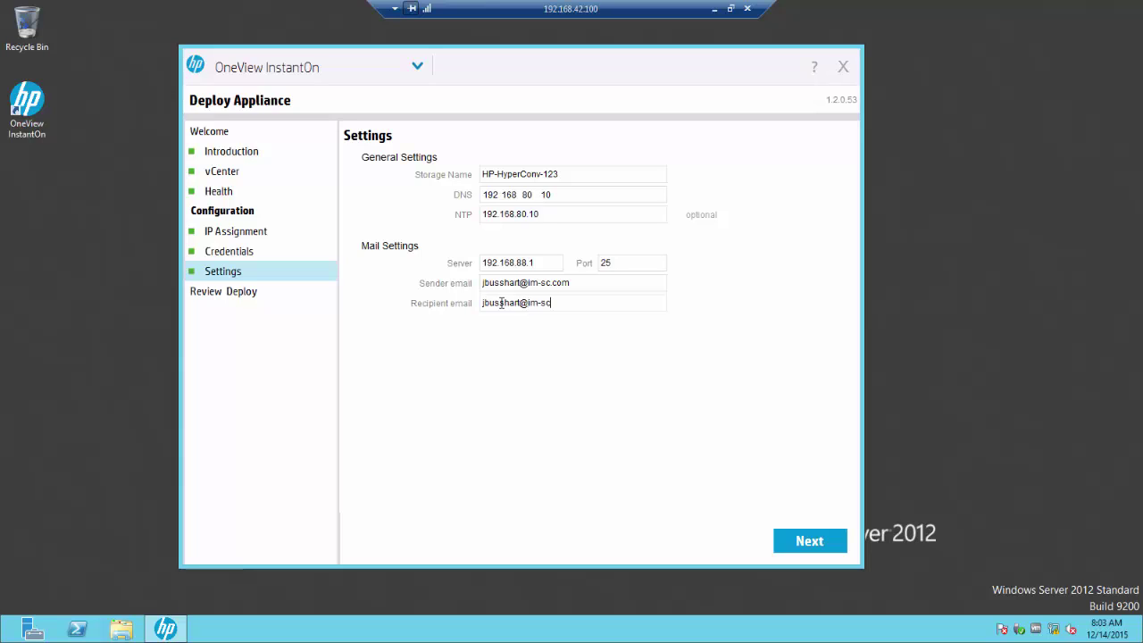
{"action": "left_click", "coordinate": [809, 551]}
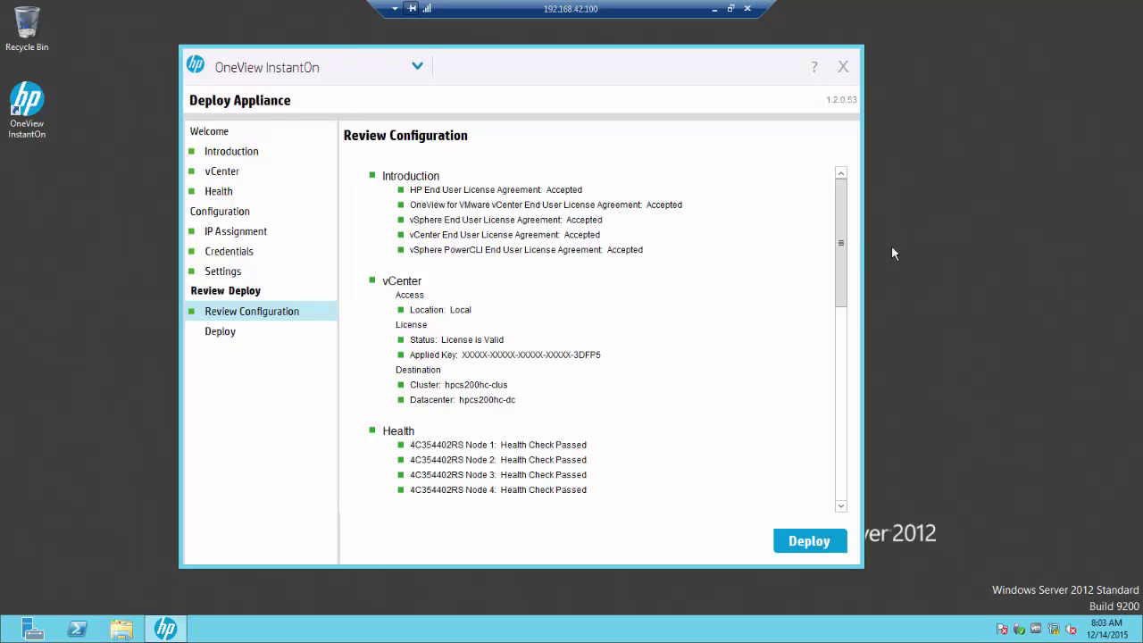
Step: Check the configuration summary, rechecking the vCenter page, then launch the deployment
{"action": "mouse_move", "coordinate": [843, 200]}
{"action": "left_mouse_down"}
{"action": "mouse_move", "coordinate": [862, 414]}
{"action": "mouse_move", "coordinate": [860, 218]}
{"action": "left_mouse_up"}
{"action": "left_click", "coordinate": [217, 175]}
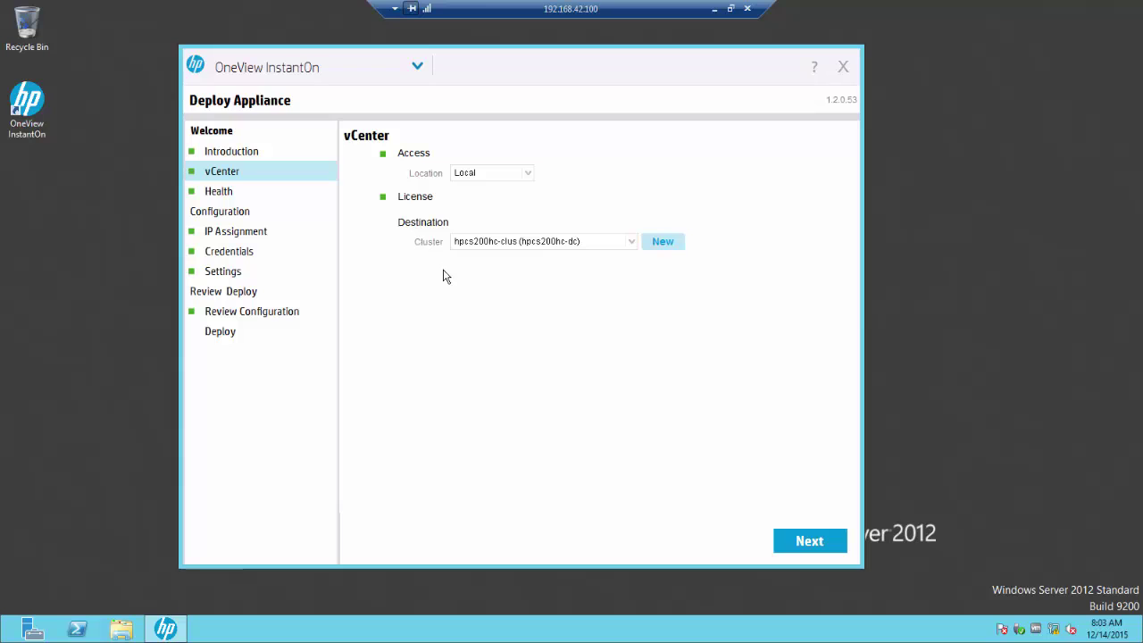
{"action": "left_click", "coordinate": [252, 311]}
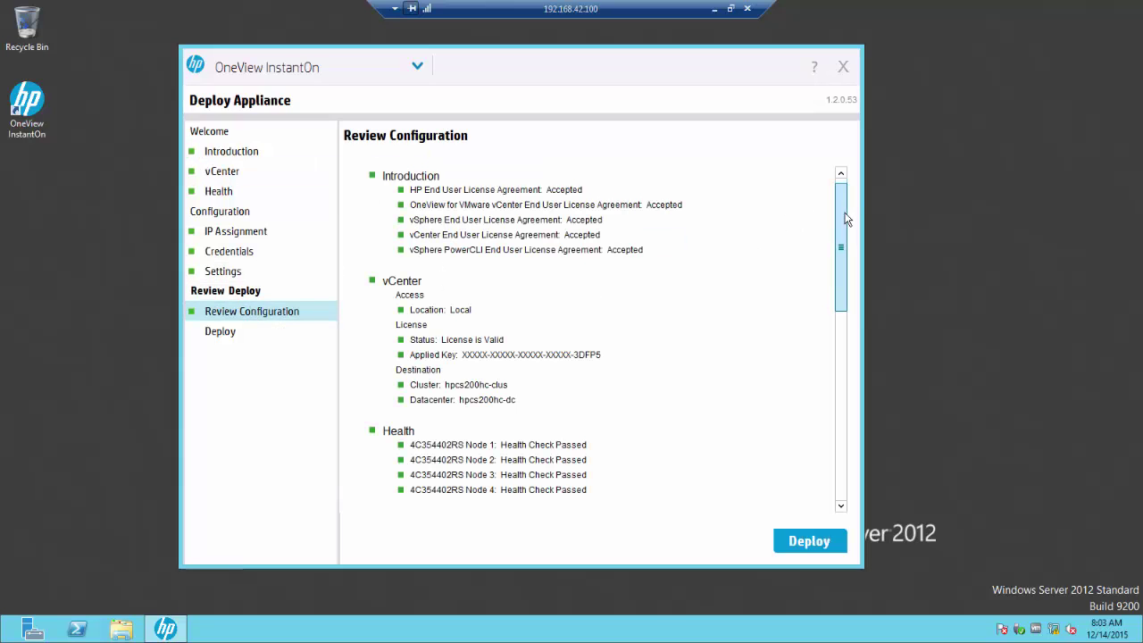
{"action": "left_click_drag", "start_coordinate": [842, 217], "coordinate": [866, 404]}
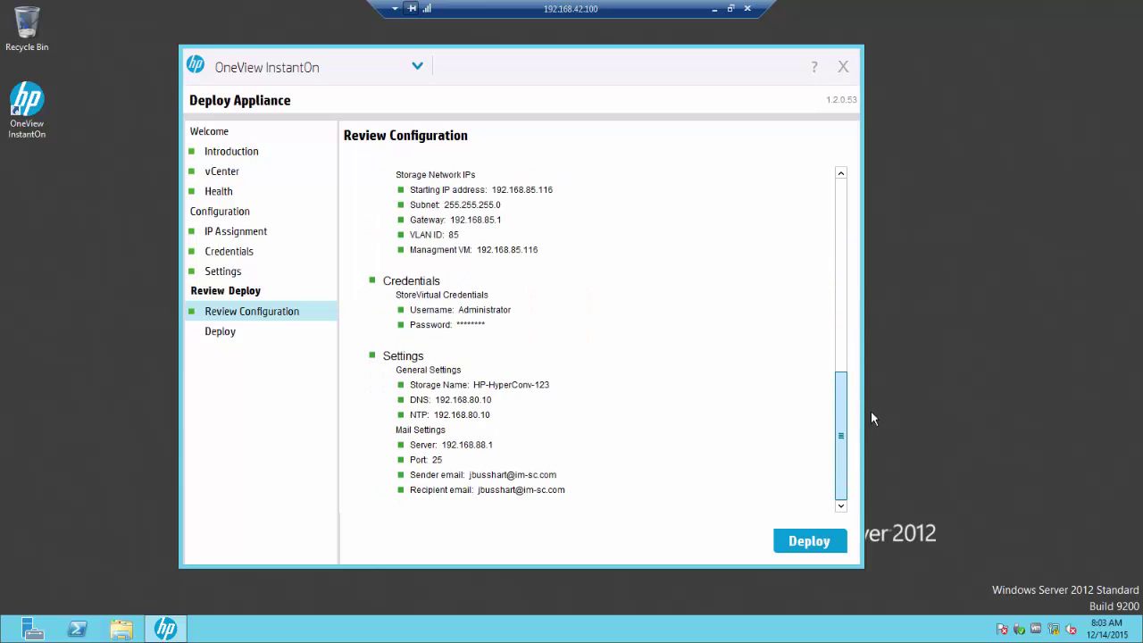
{"action": "left_click", "coordinate": [810, 541]}
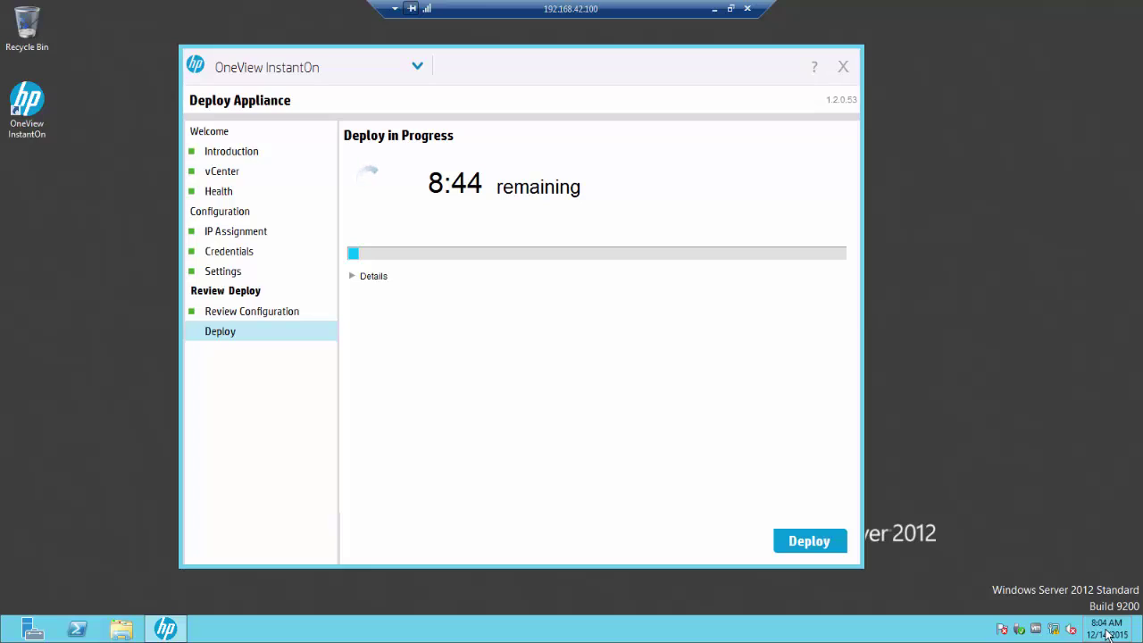
Step: Expand the deployment log details and let the hpcs200hc-clus deployment run to completion
{"action": "mouse_move", "coordinate": [1100, 619]}
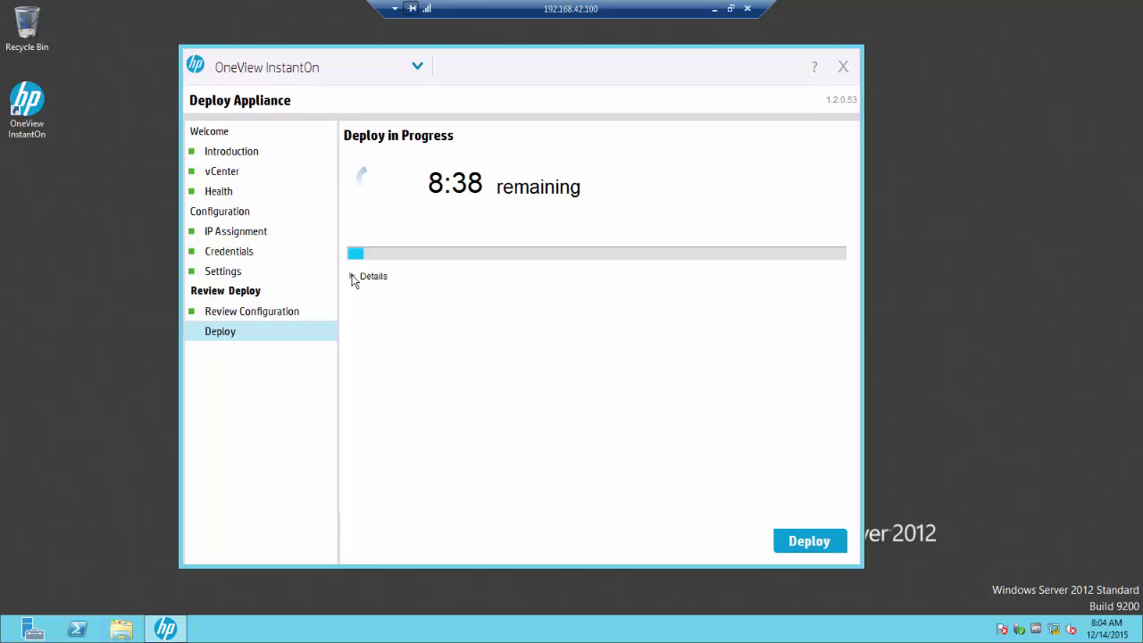
{"action": "left_click", "coordinate": [352, 277]}
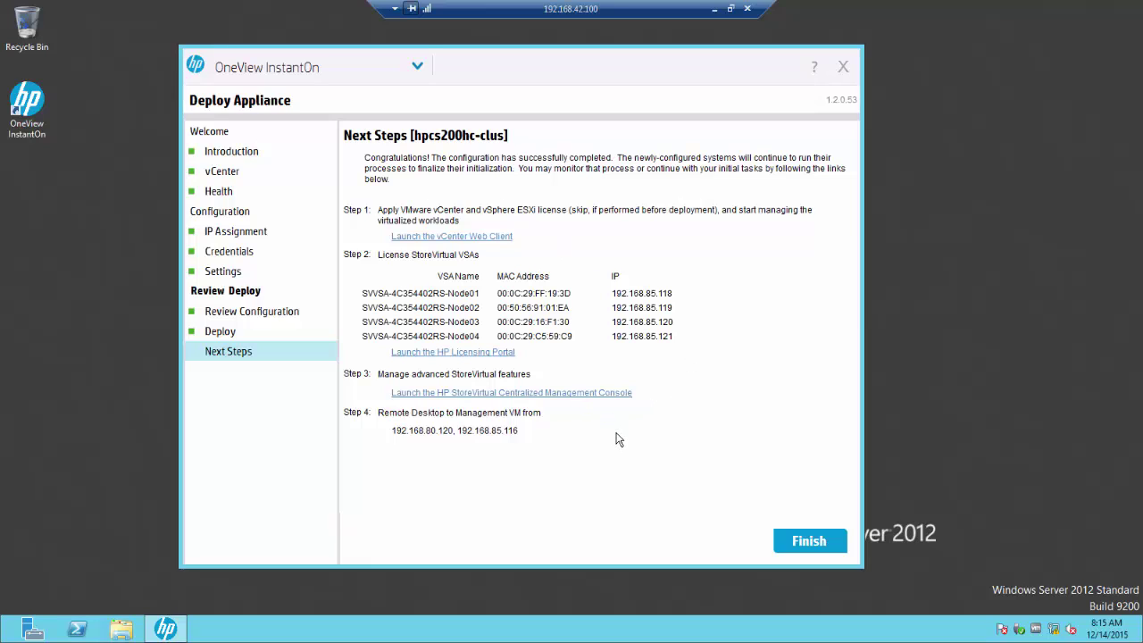
Step: Review the finished install log under Deploy, then return to the Next Steps summary
{"action": "left_click", "coordinate": [249, 337]}
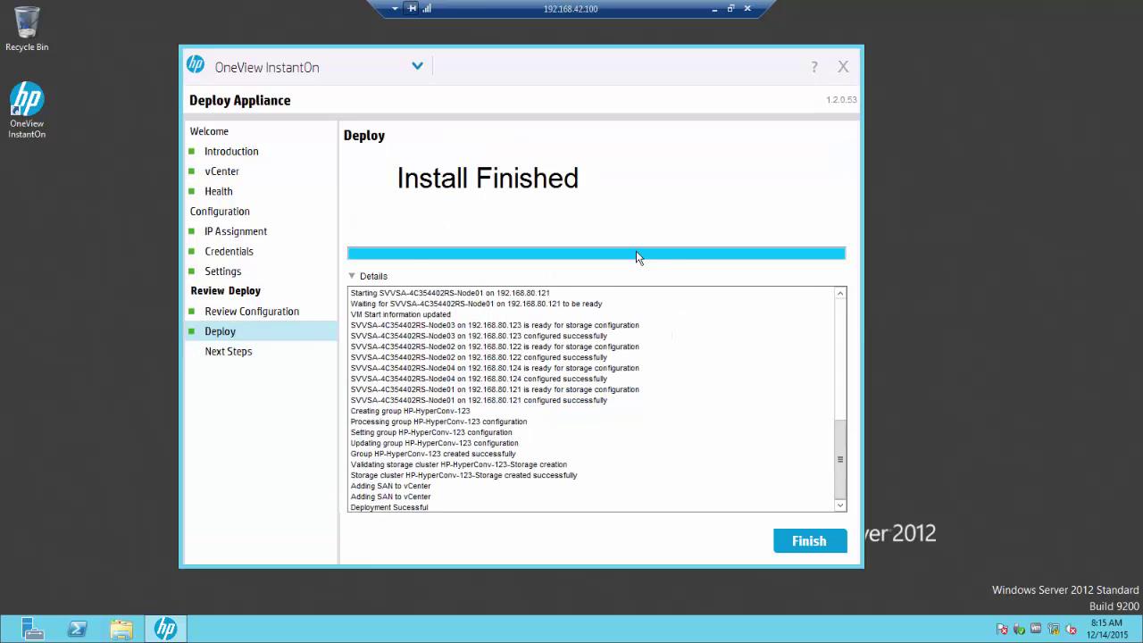
{"action": "mouse_move", "coordinate": [842, 451]}
{"action": "left_mouse_down"}
{"action": "mouse_move", "coordinate": [852, 394]}
{"action": "mouse_move", "coordinate": [843, 305]}
{"action": "mouse_move", "coordinate": [842, 457]}
{"action": "left_mouse_up"}
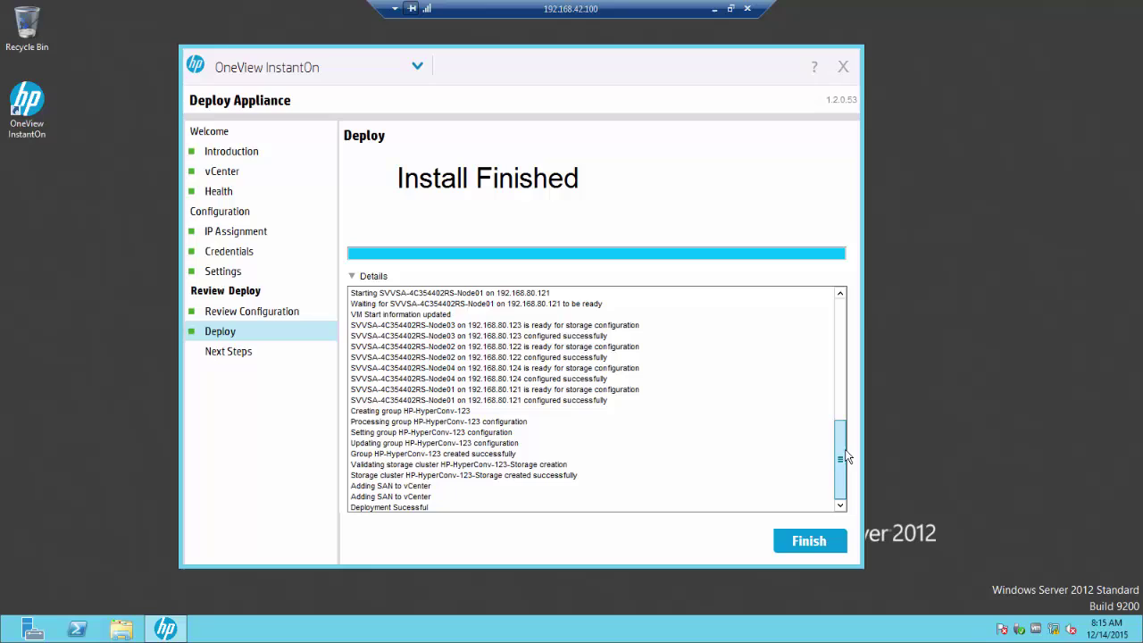
{"action": "left_click", "coordinate": [242, 351]}
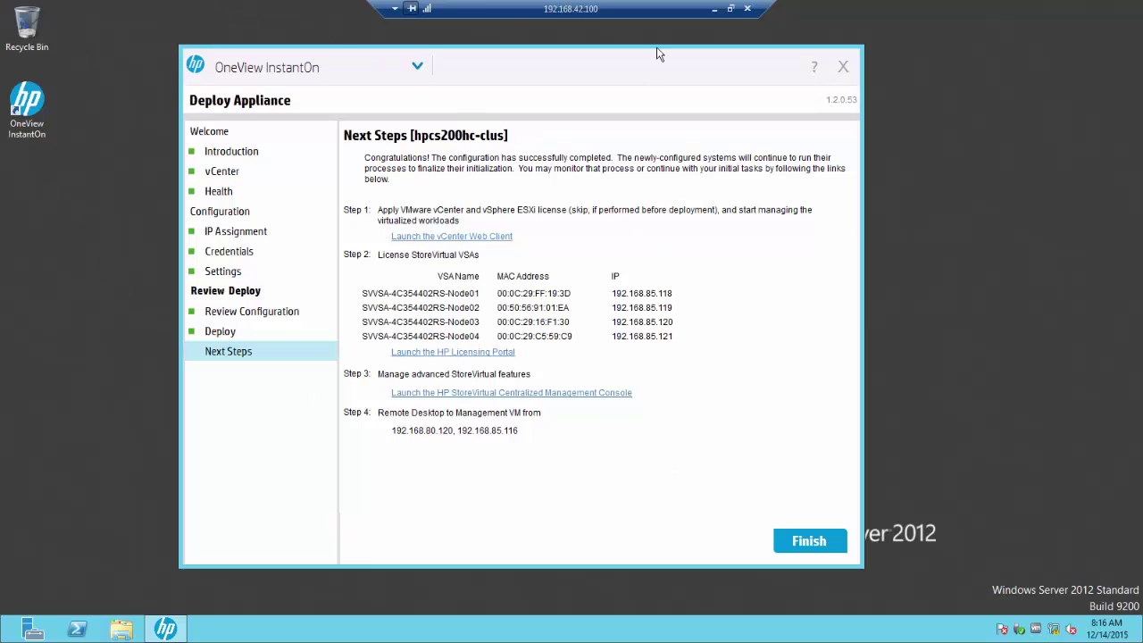
Step: Disconnect the remote session and open the network adapter list from Network and Sharing Center
{"action": "left_click", "coordinate": [747, 9]}
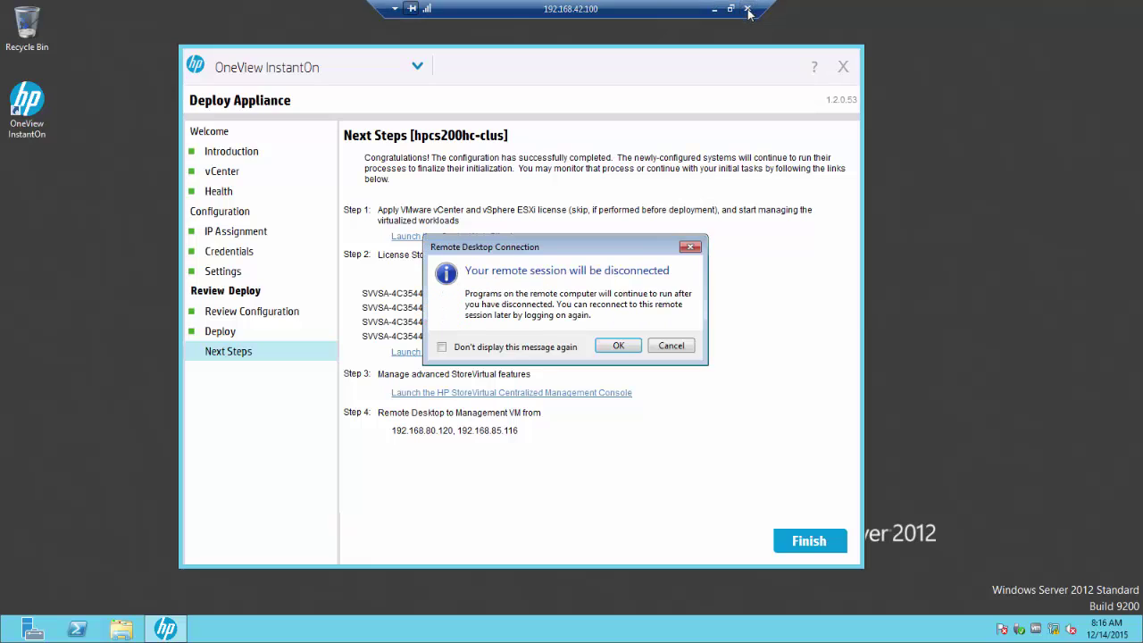
{"action": "left_click", "coordinate": [622, 349]}
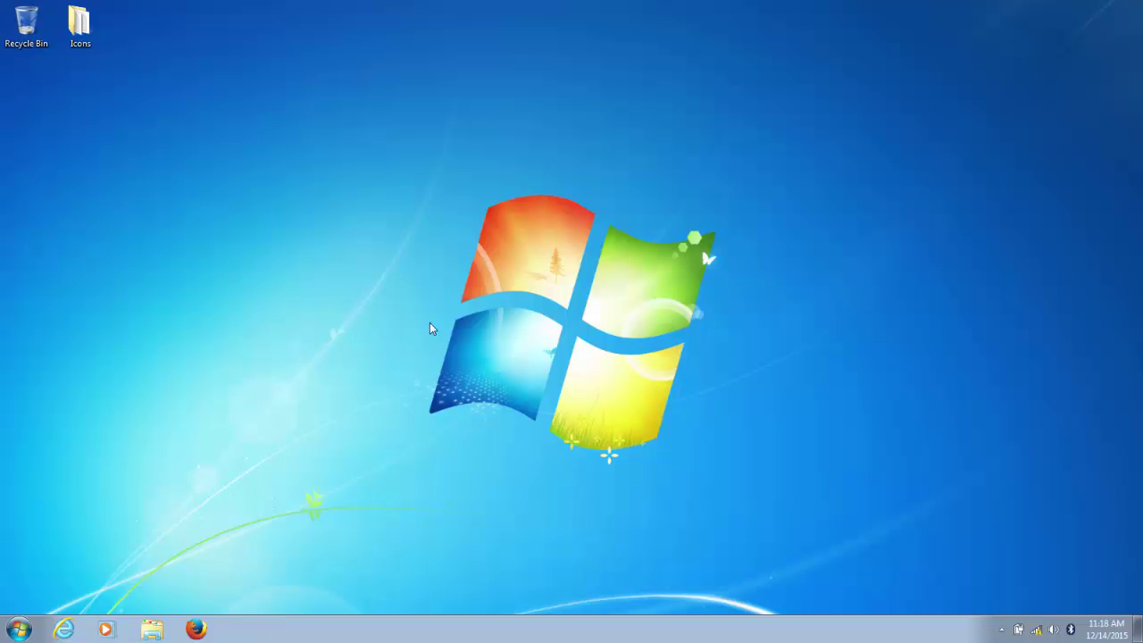
{"action": "right_click", "coordinate": [1039, 635]}
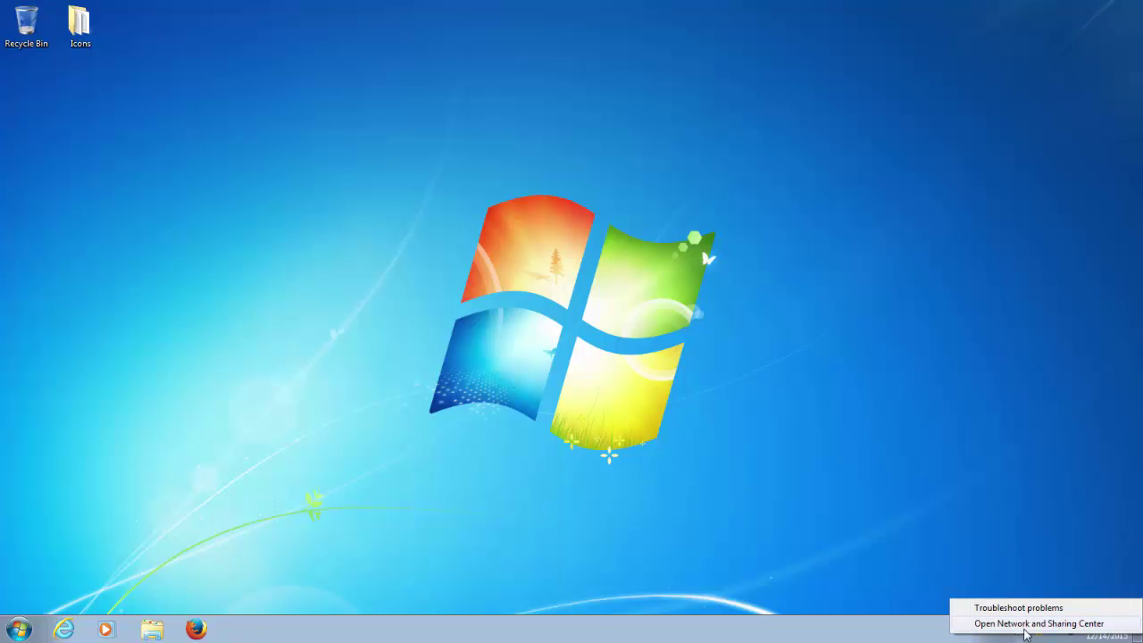
{"action": "left_click", "coordinate": [1028, 622]}
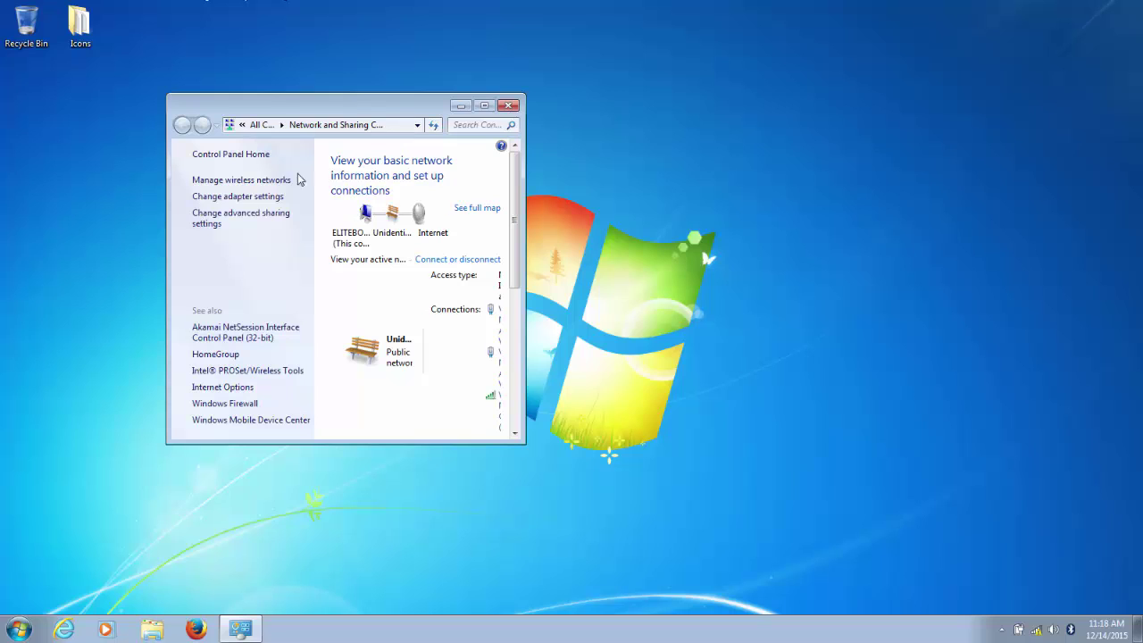
{"action": "left_click", "coordinate": [234, 195]}
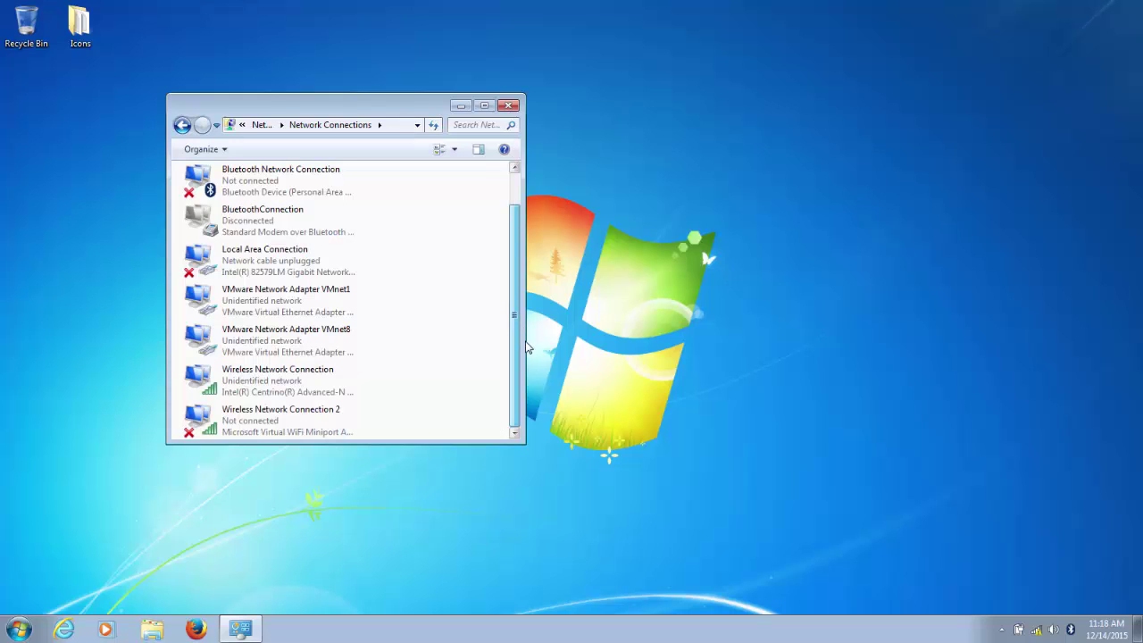
Step: Set the wireless connection's IPv4 to obtain IP and DNS addresses automatically
{"action": "right_click", "coordinate": [271, 379]}
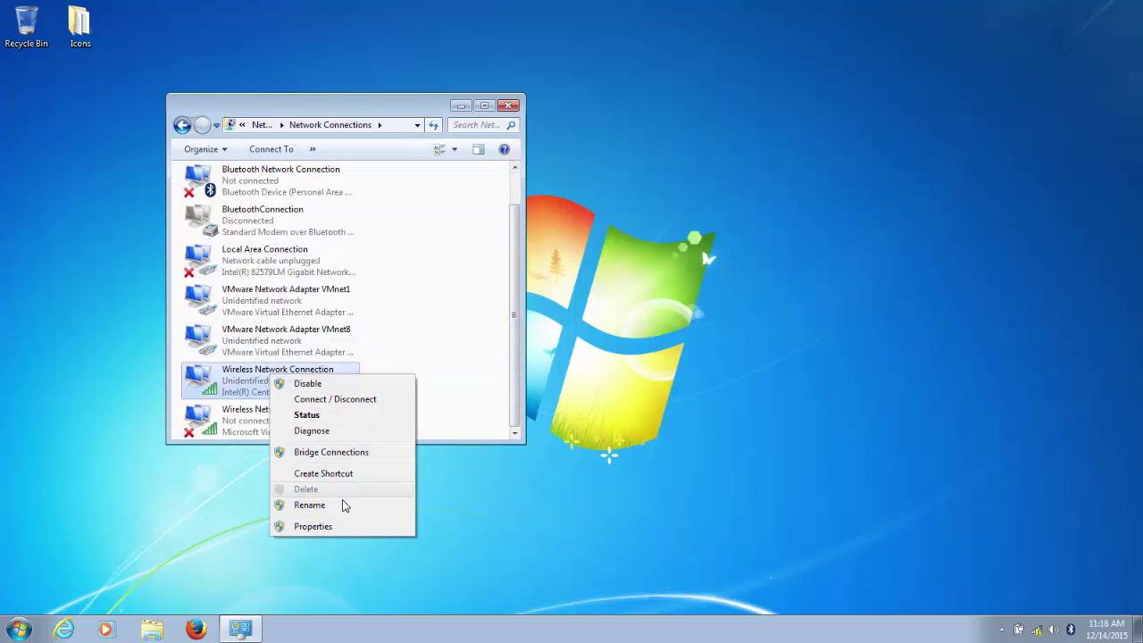
{"action": "left_click", "coordinate": [346, 527]}
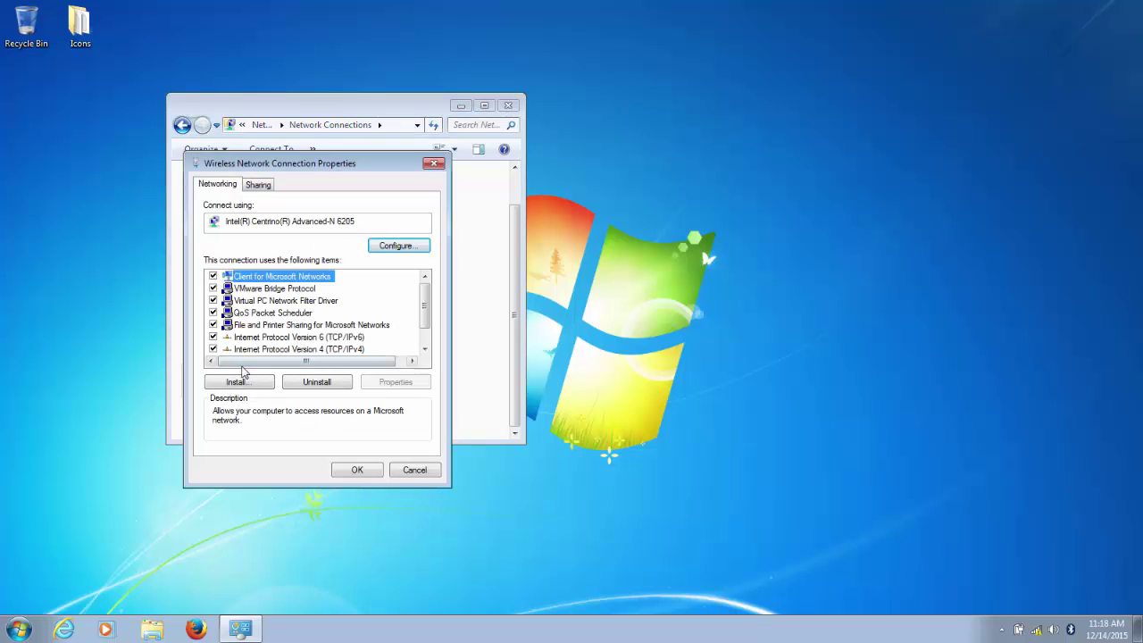
{"action": "left_click", "coordinate": [268, 350]}
{"action": "left_click", "coordinate": [386, 386]}
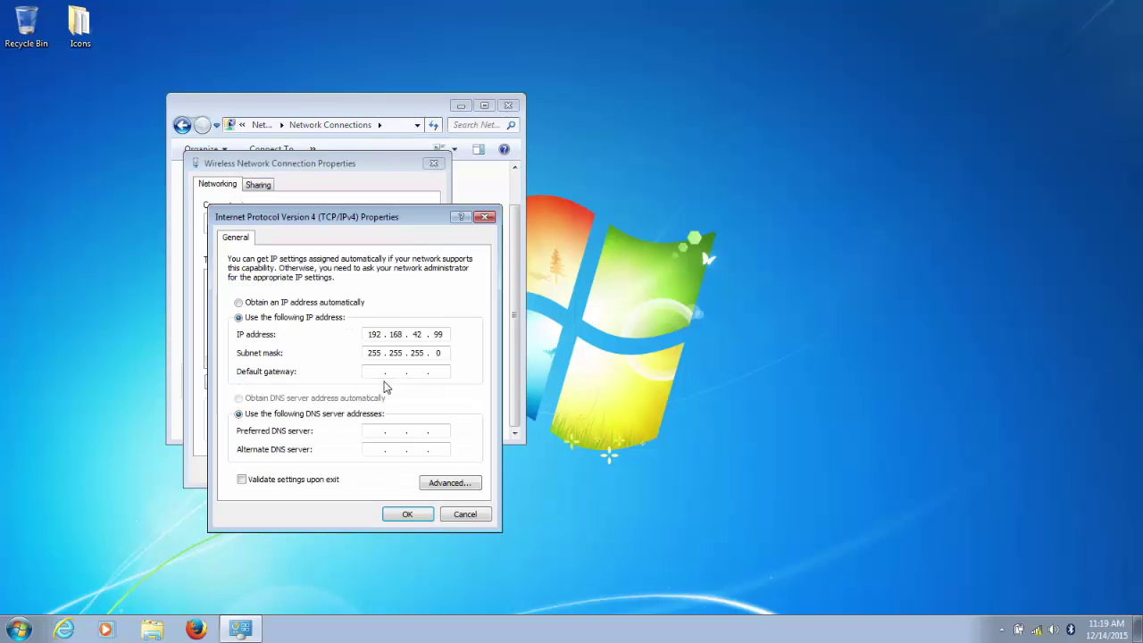
{"action": "left_click", "coordinate": [239, 303]}
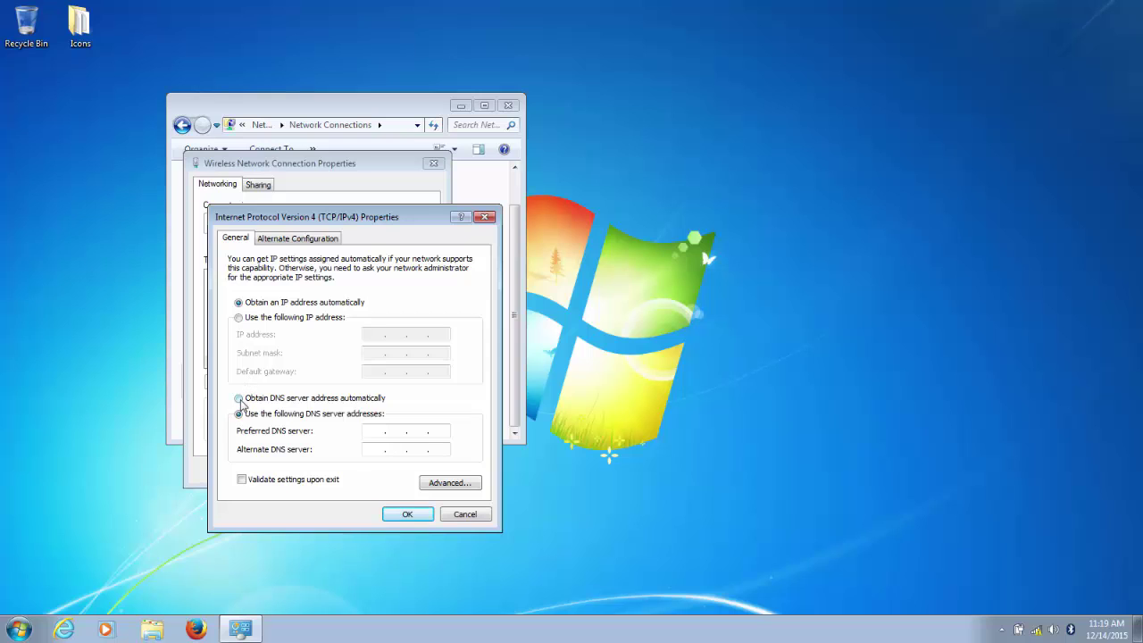
{"action": "left_click", "coordinate": [239, 398]}
{"action": "left_click", "coordinate": [402, 514]}
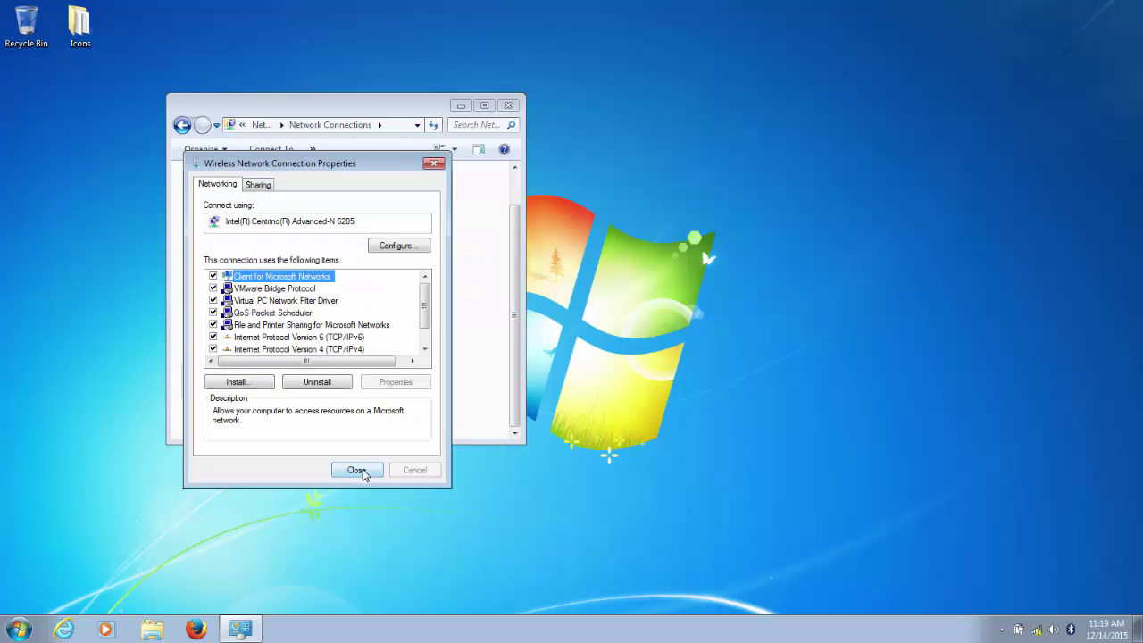
{"action": "left_click", "coordinate": [362, 474]}
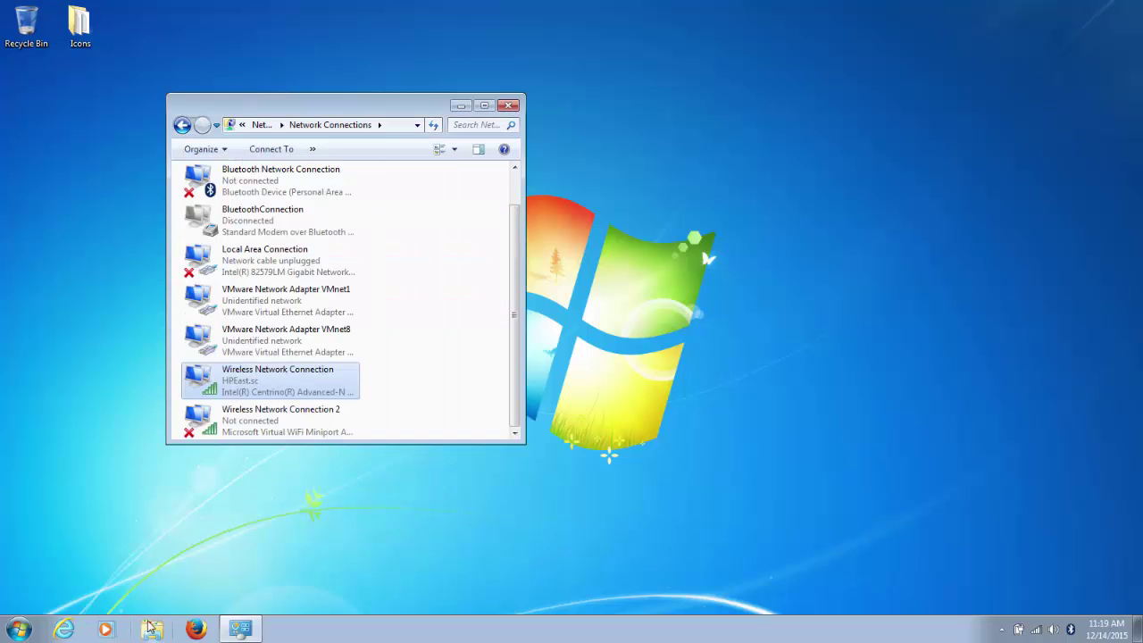
{"action": "left_click", "coordinate": [20, 629]}
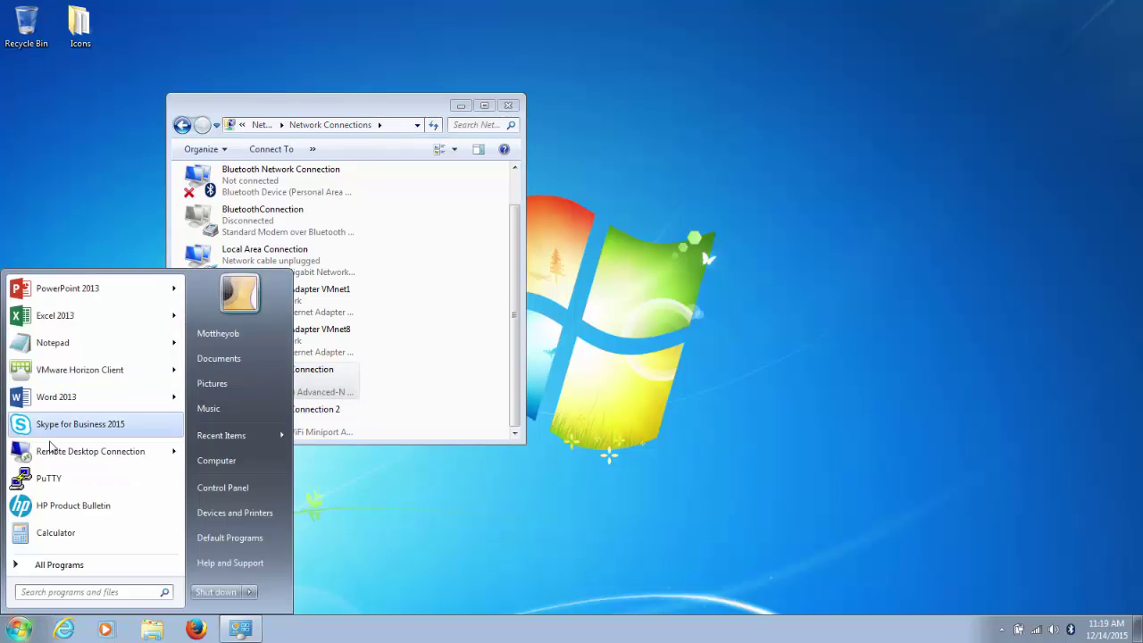
Step: Connect by Remote Desktop to 192.168.80.120, entering the administrator password
{"action": "left_click", "coordinate": [51, 453]}
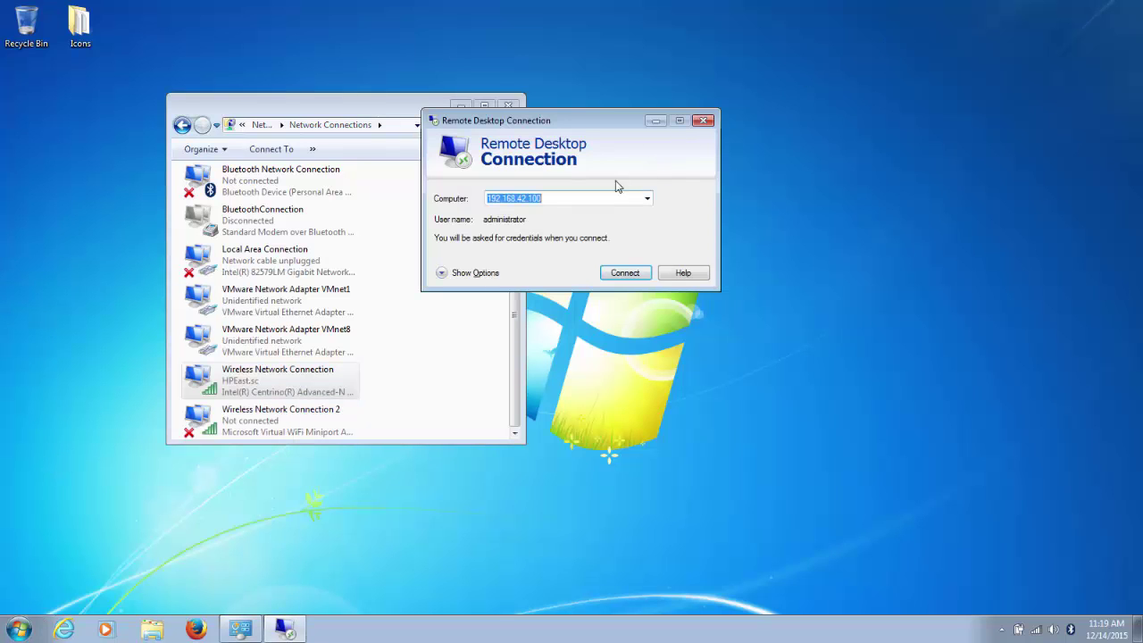
{"action": "left_click", "coordinate": [590, 197]}
{"action": "key", "text": "BackSpace"}
{"action": "key", "text": "BackSpace"}
{"action": "key", "text": "BackSpace"}
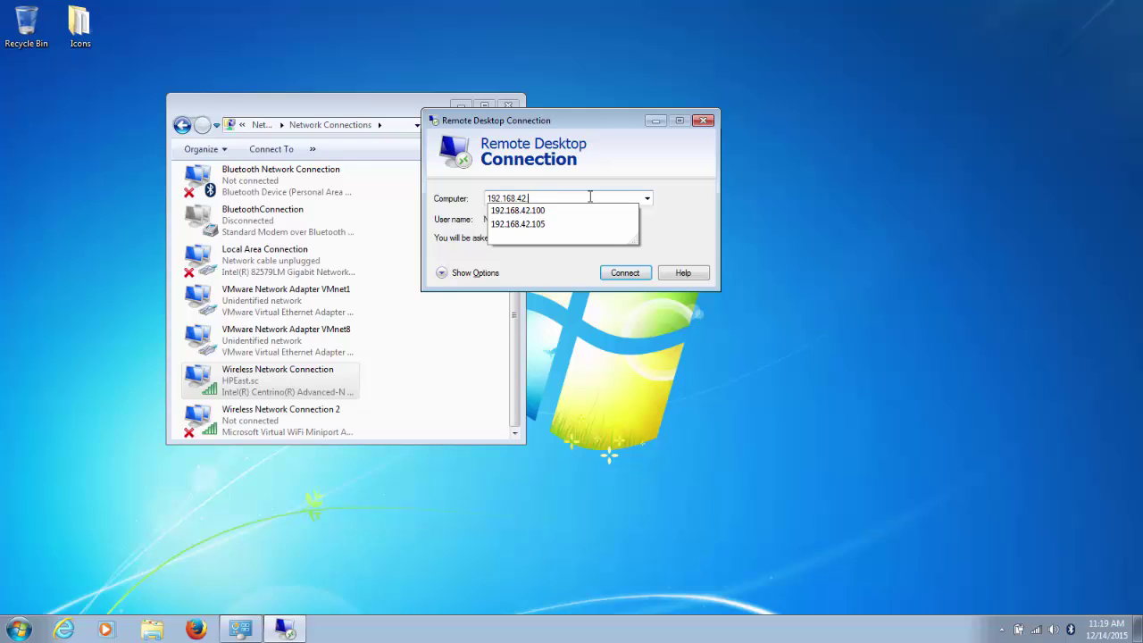
{"action": "key", "text": "BackSpace"}
{"action": "key", "text": "Up"}
{"action": "key", "text": "Up"}
{"action": "key", "text": "Up"}
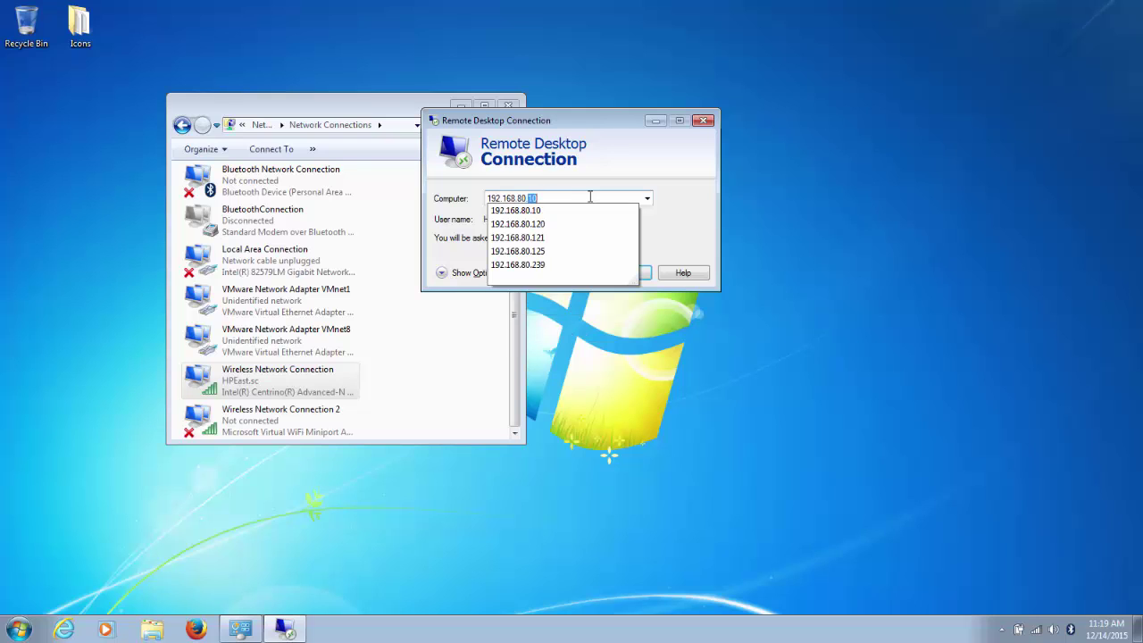
{"action": "key", "text": "Return"}
{"action": "left_click", "coordinate": [620, 274]}
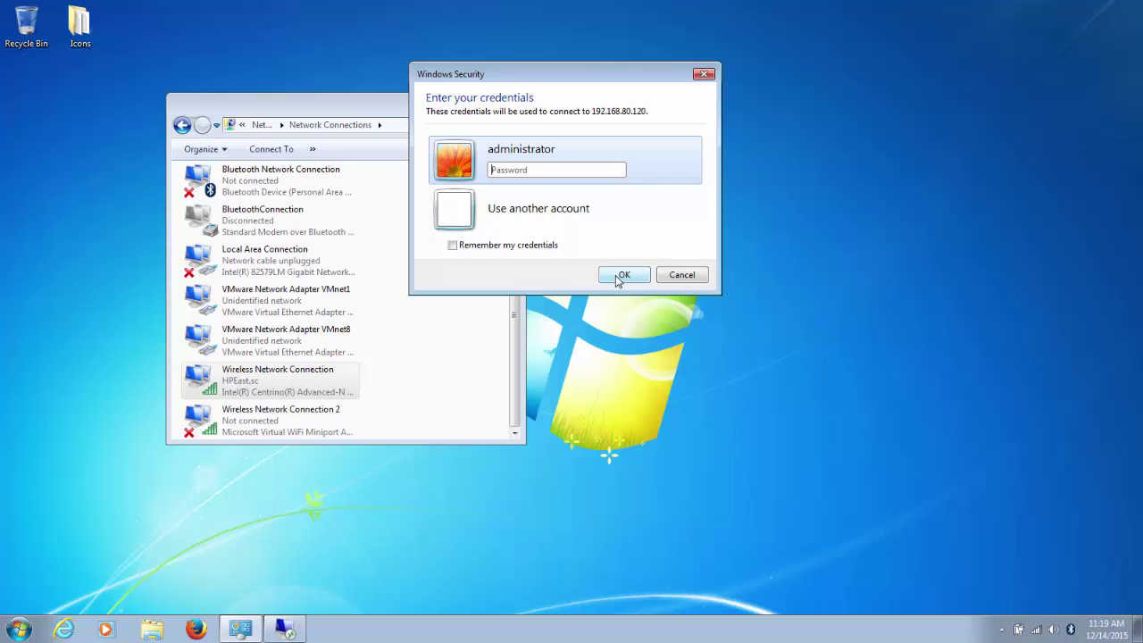
{"action": "type", "text": "••"}
{"action": "left_click", "coordinate": [622, 274]}
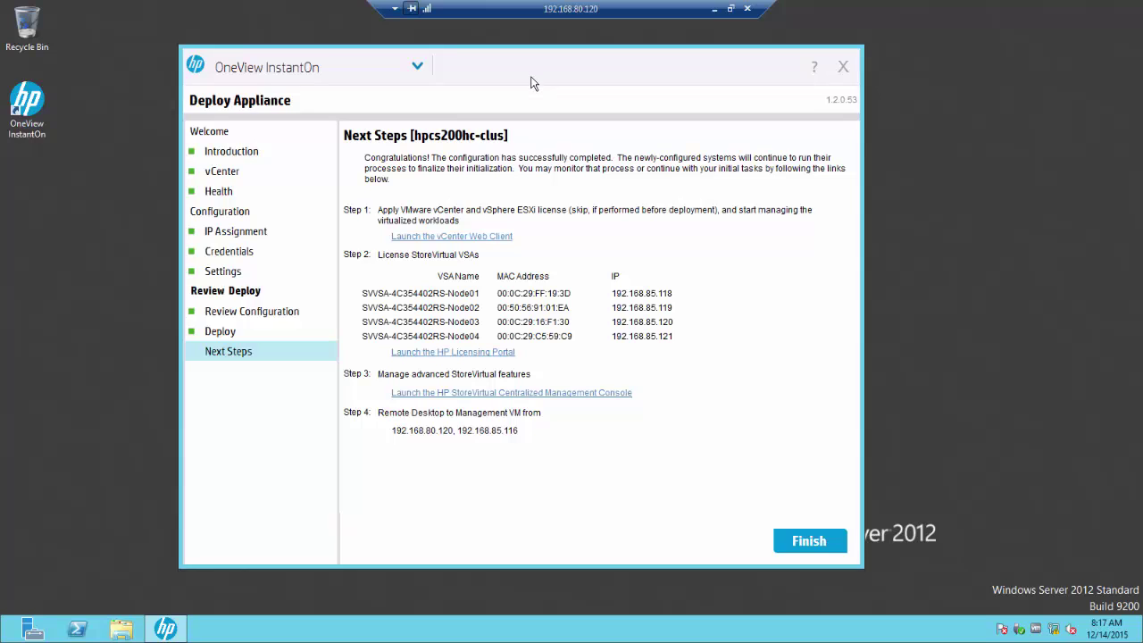
Step: Launch the vCenter Web Client and proceed past the certificate error warning
{"action": "left_click", "coordinate": [475, 238]}
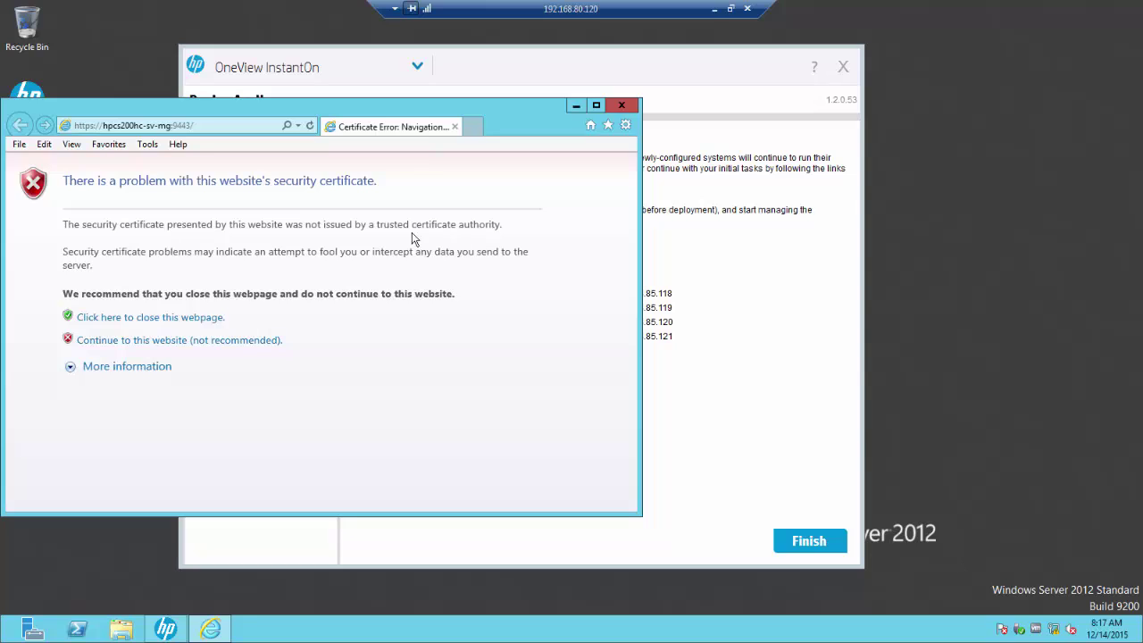
{"action": "left_click", "coordinate": [120, 342]}
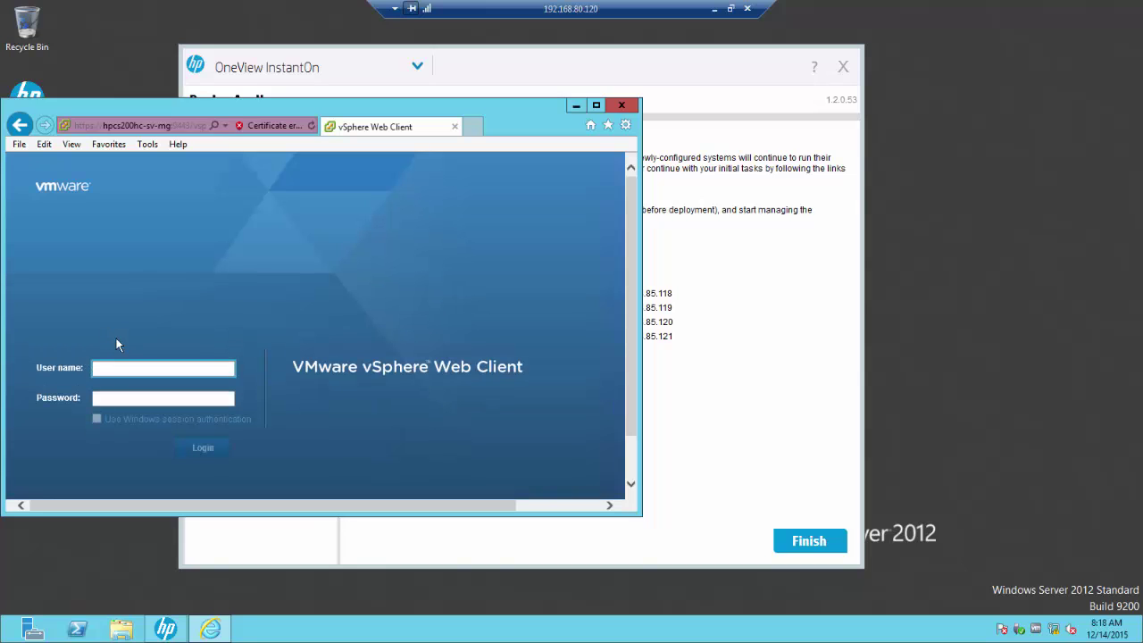
Step: Maximize the browser and log in to vSphere as the administrator account with its password
{"action": "left_click", "coordinate": [596, 106]}
{"action": "type", "text": "a"}
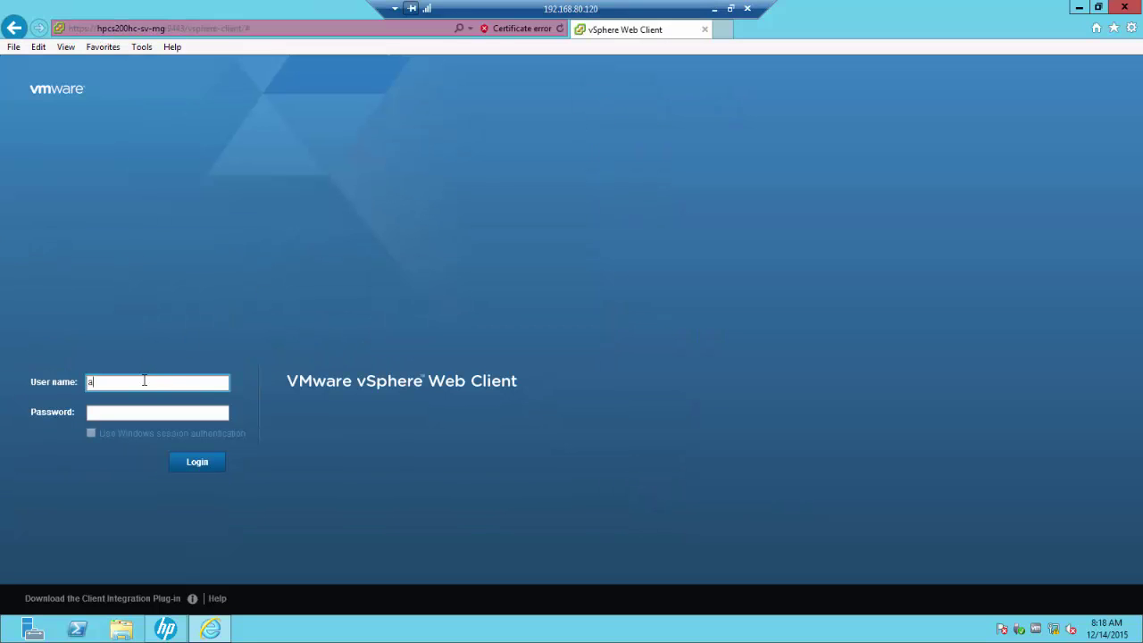
{"action": "type", "text": "dministrator@vsphere.local"}
{"action": "left_click", "coordinate": [132, 415]}
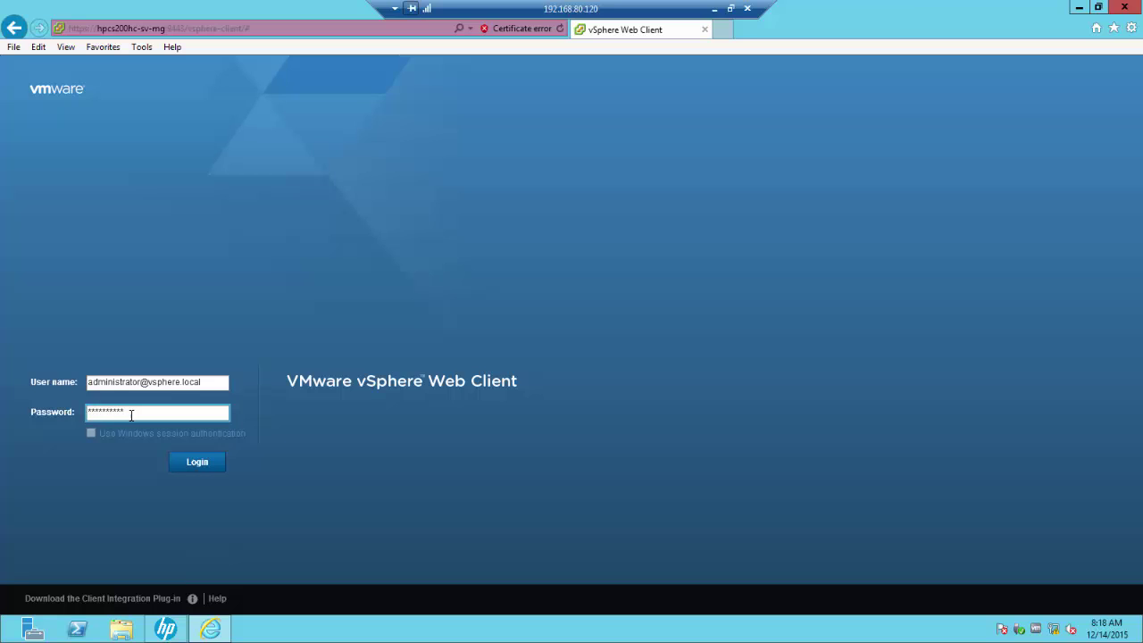
{"action": "left_click", "coordinate": [193, 468]}
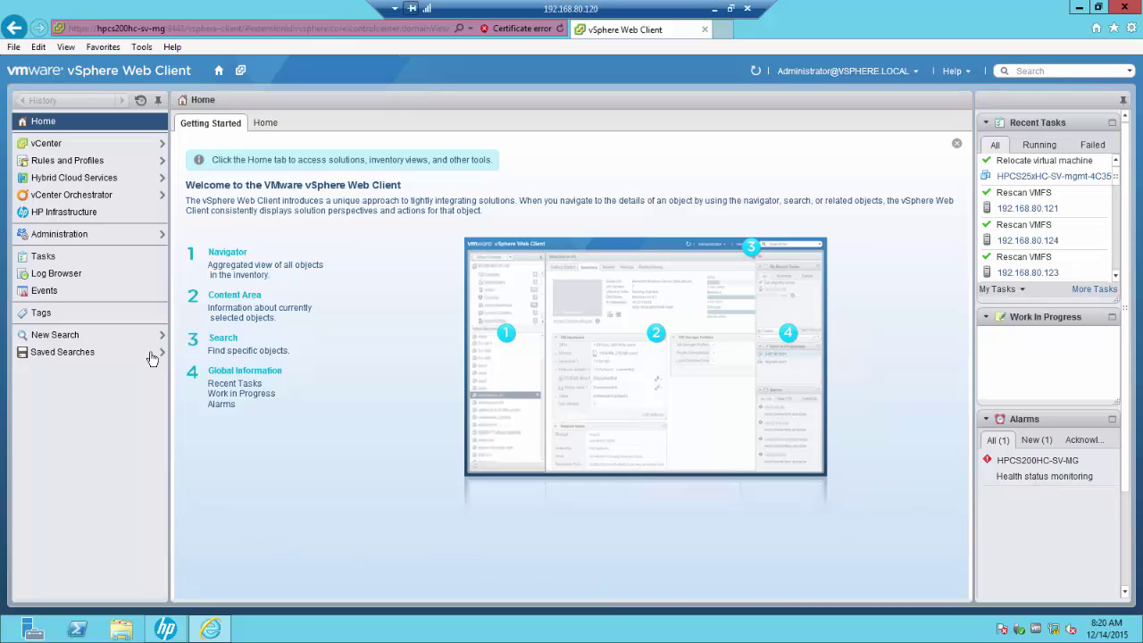
Step: Go to Home and open the Hosts and Clusters inventory for HPCS200HC-SV-MG
{"action": "left_click", "coordinate": [262, 125]}
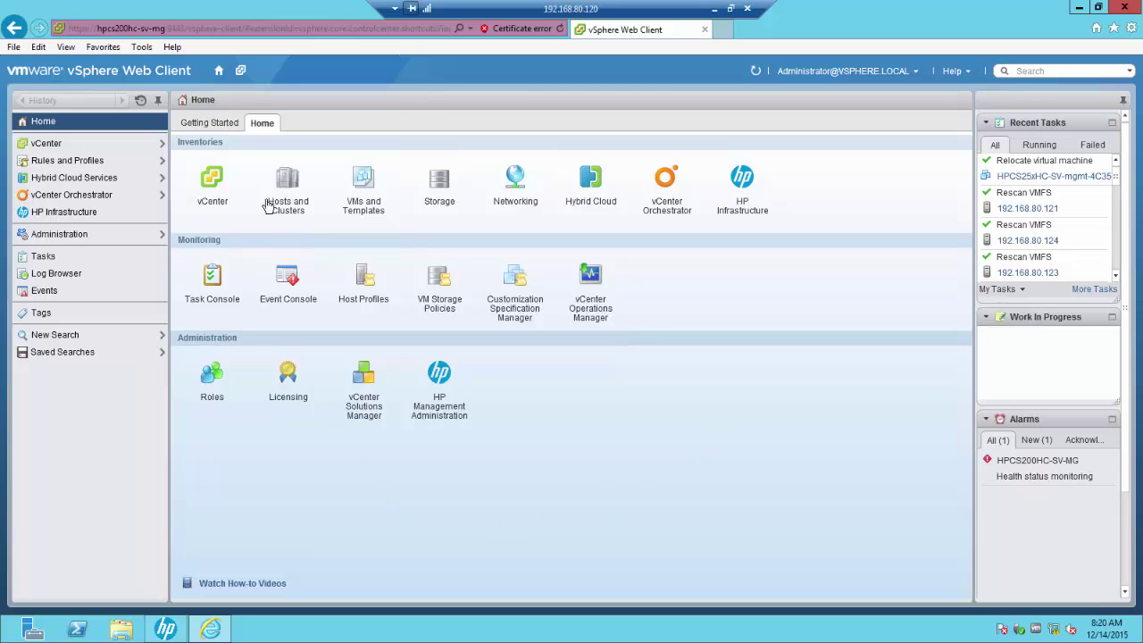
{"action": "left_click", "coordinate": [287, 187]}
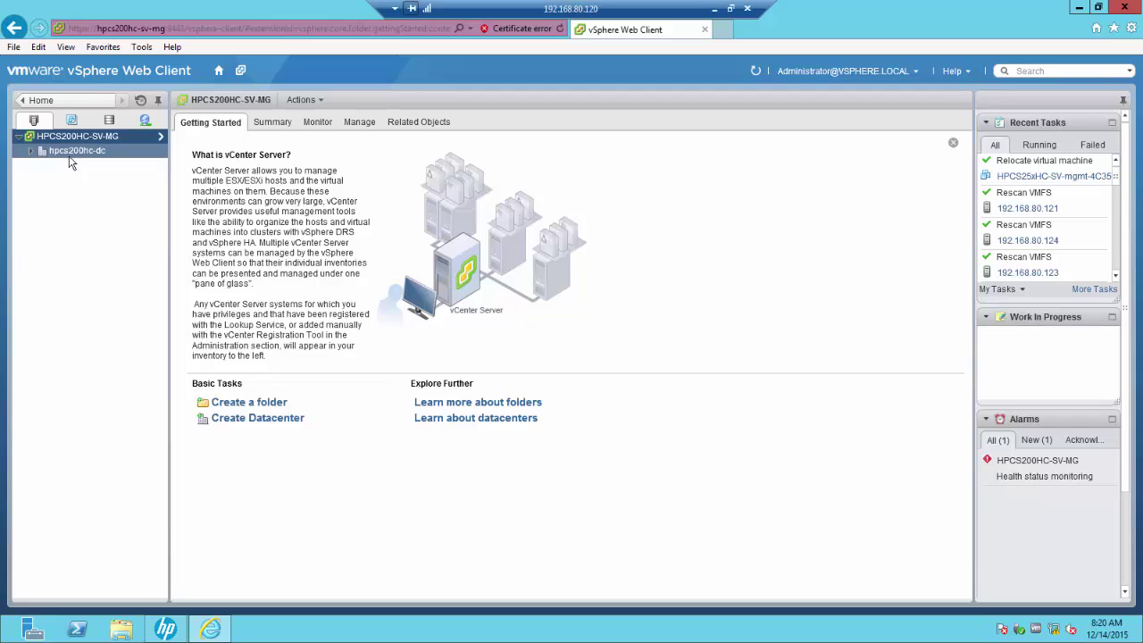
Step: Expand hpcs200hc-dc and hpcs200hc-clus, then show host 192.168.80.121's Summary tab
{"action": "left_click", "coordinate": [30, 152]}
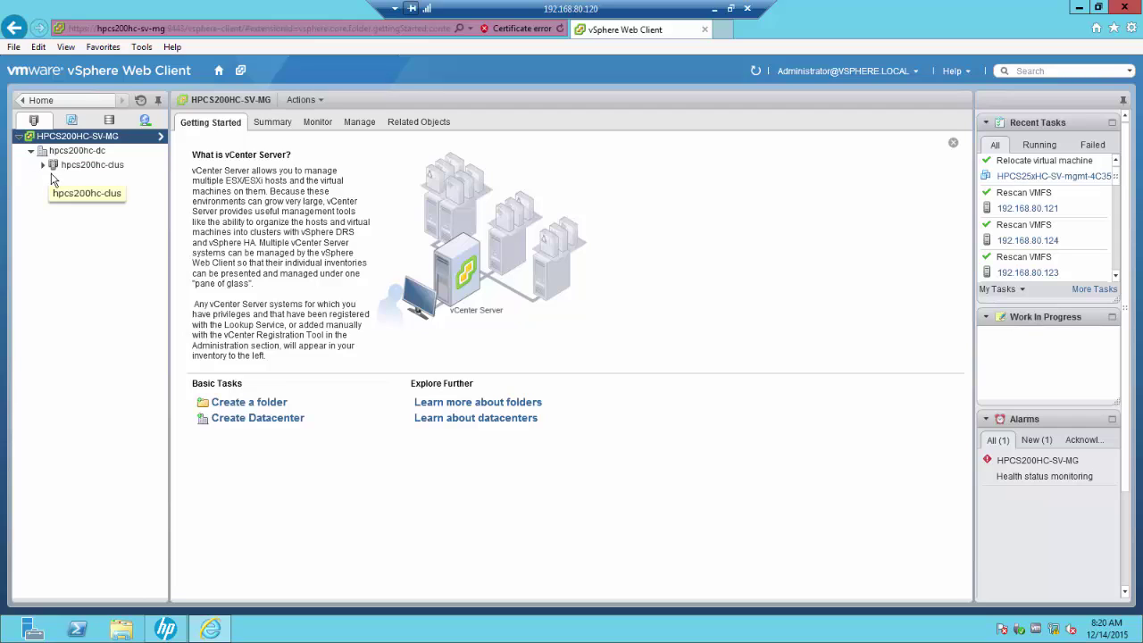
{"action": "left_click", "coordinate": [43, 169]}
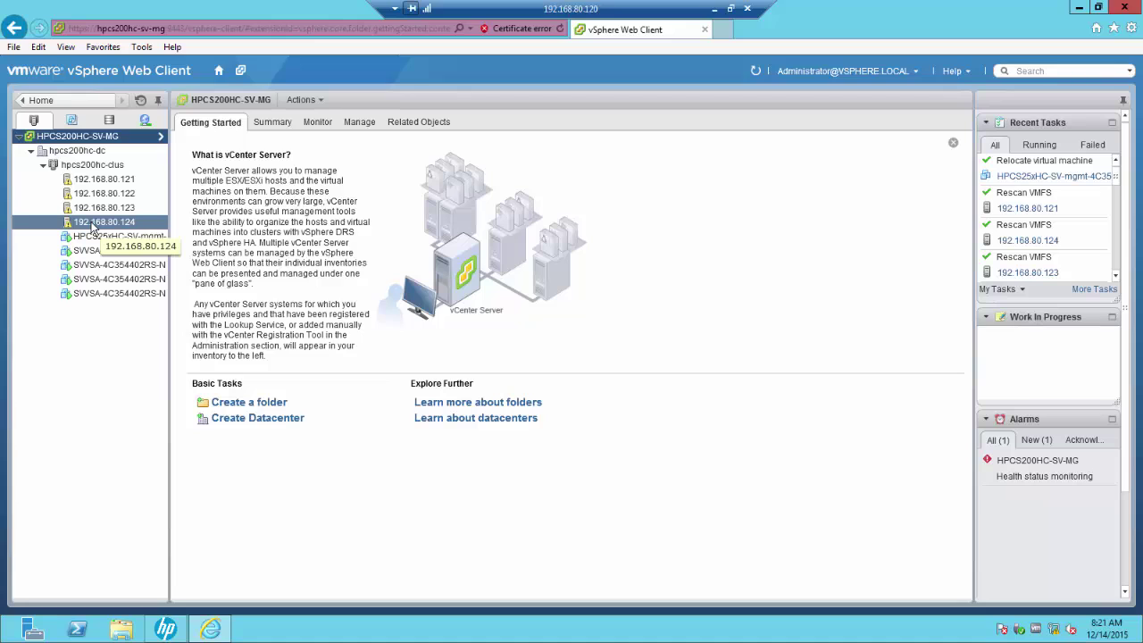
{"action": "left_click", "coordinate": [104, 181]}
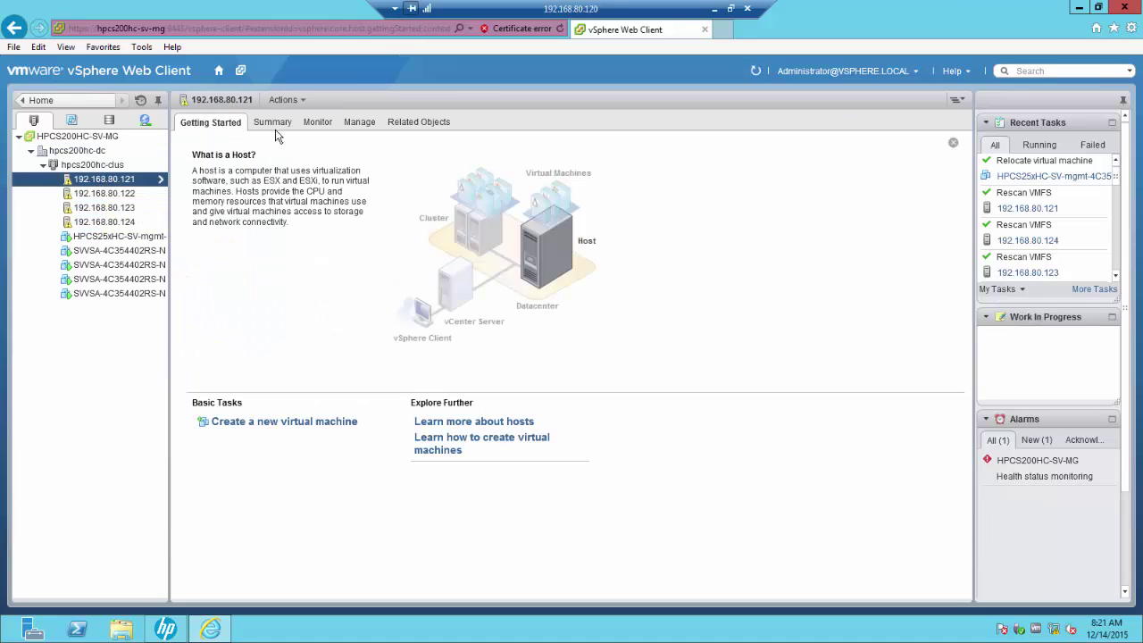
{"action": "left_click", "coordinate": [273, 124]}
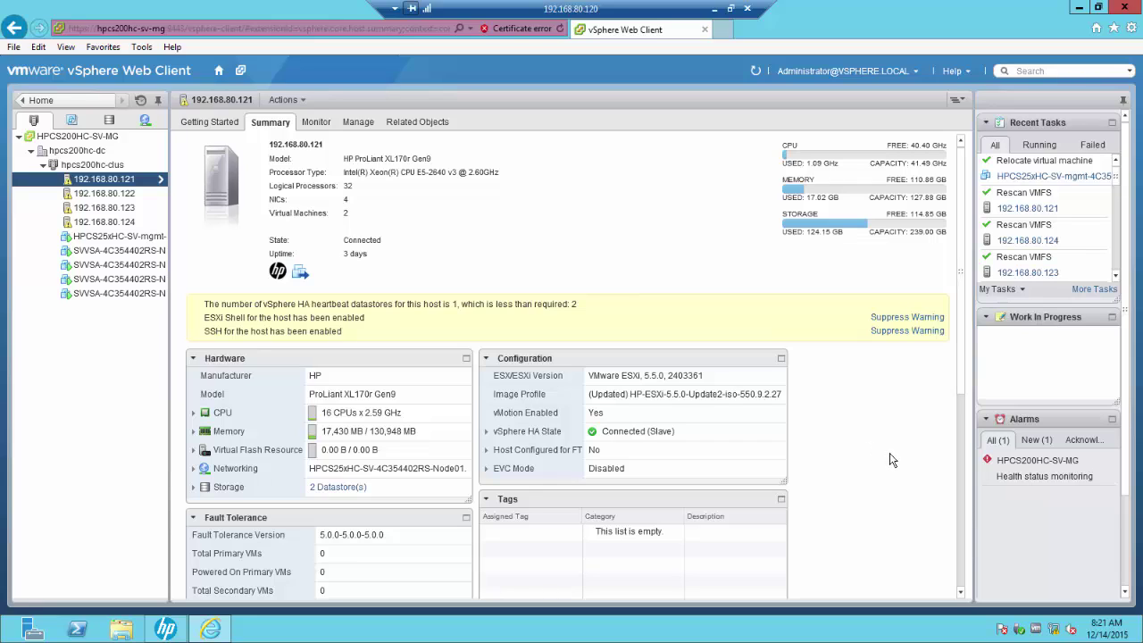
Step: Suppress and confirm the shell/SSH warnings on hosts 192.168.80.121, .122, .123 and .124
{"action": "left_click", "coordinate": [907, 318]}
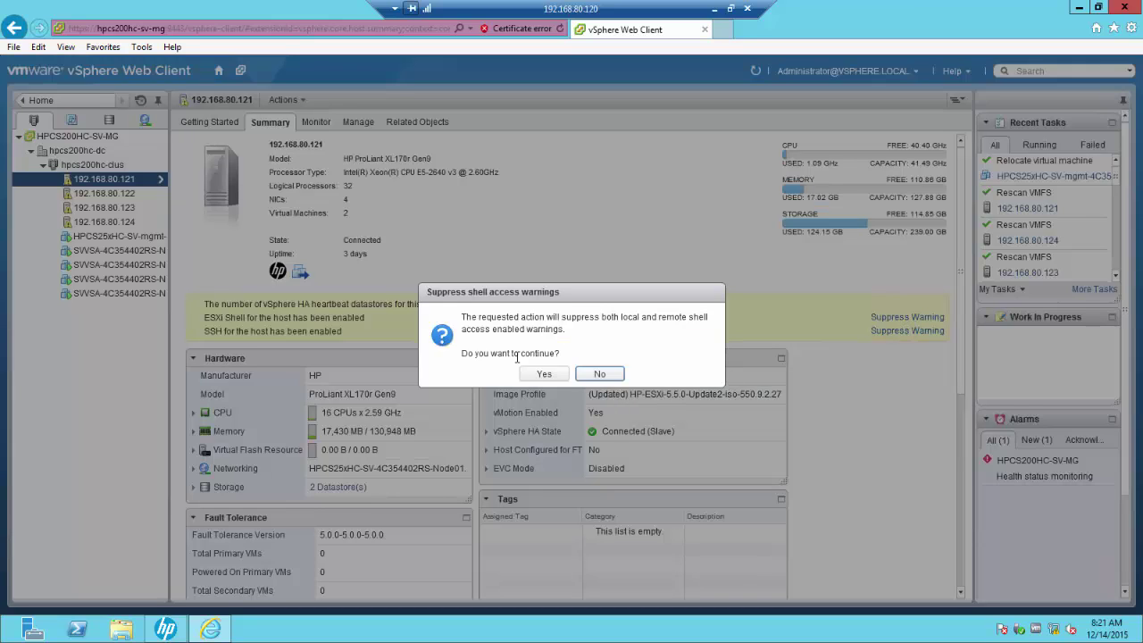
{"action": "left_click", "coordinate": [543, 373]}
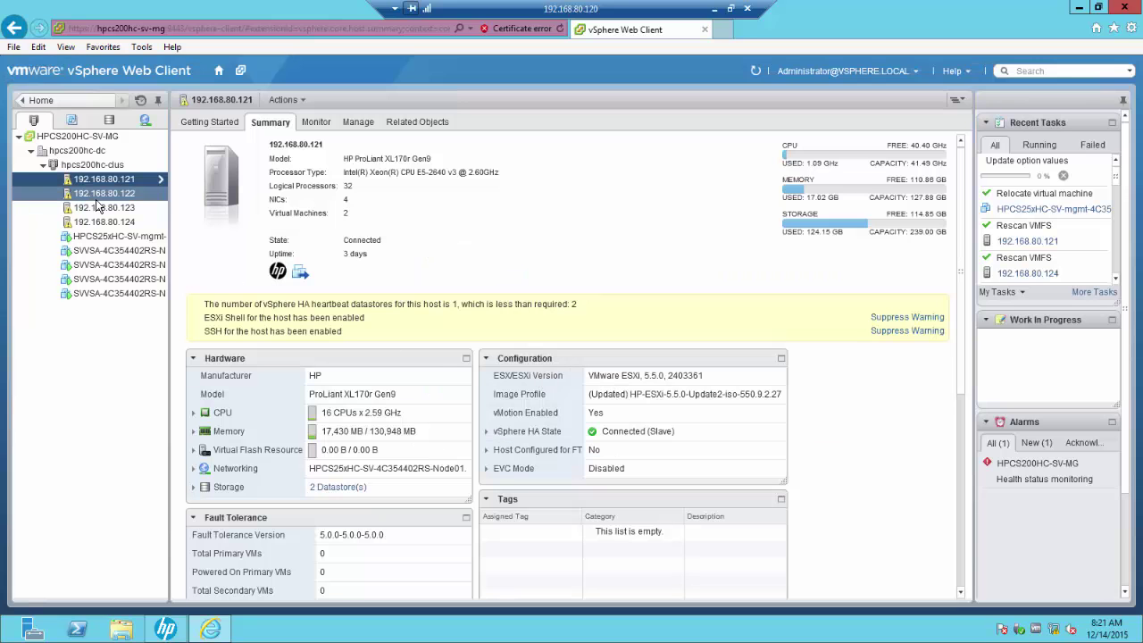
{"action": "left_click", "coordinate": [132, 195]}
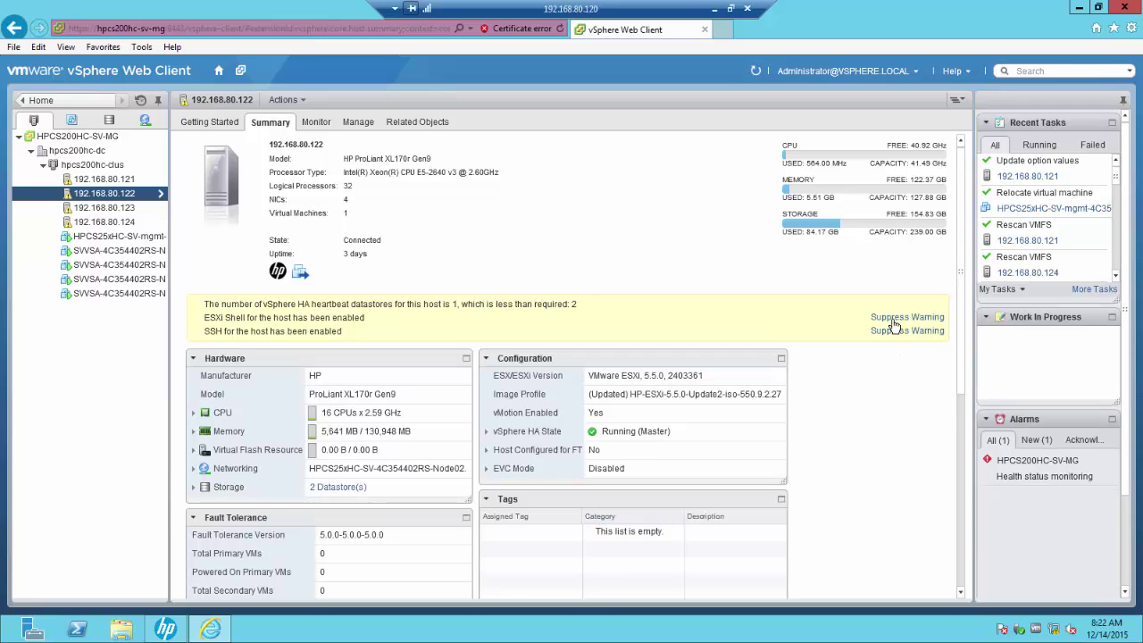
{"action": "left_click", "coordinate": [890, 318]}
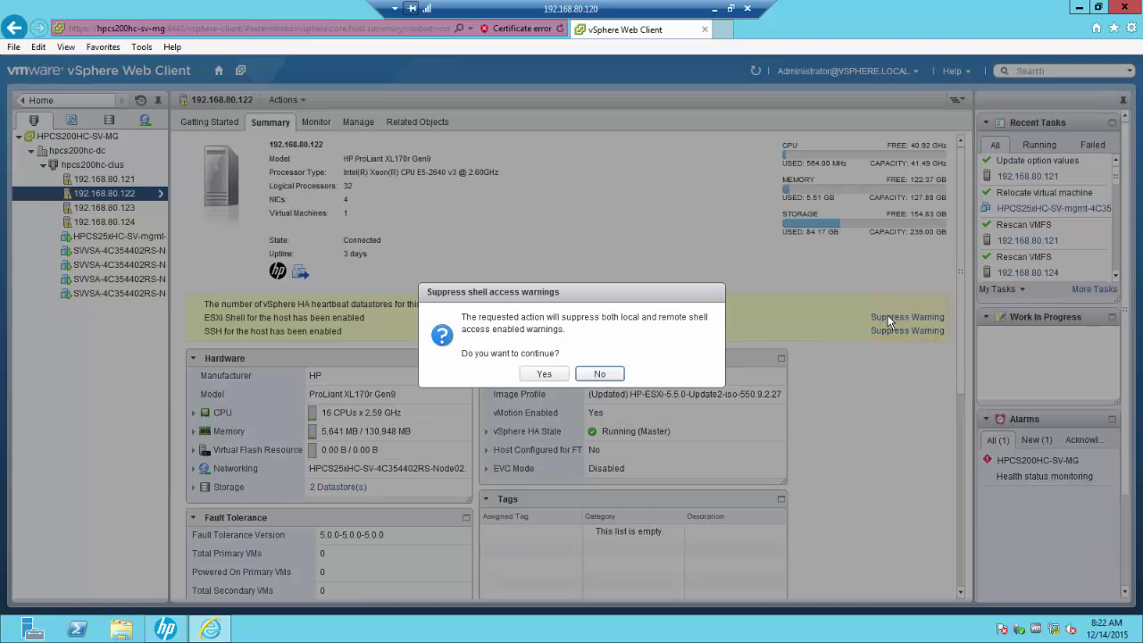
{"action": "left_click", "coordinate": [548, 375]}
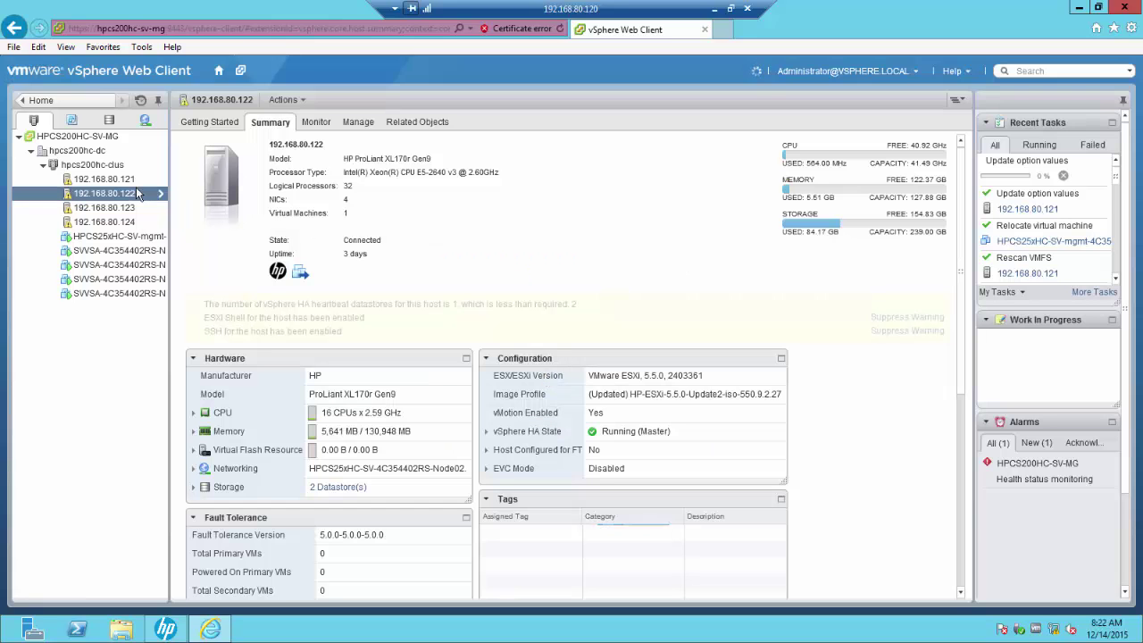
{"action": "left_click", "coordinate": [114, 208]}
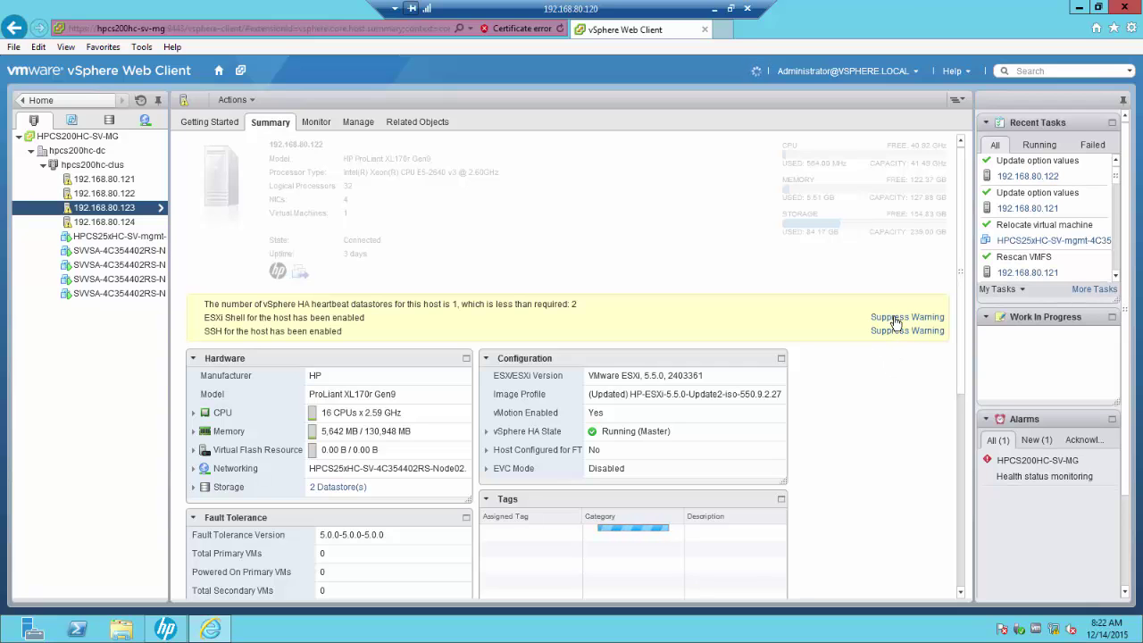
{"action": "left_click", "coordinate": [895, 318]}
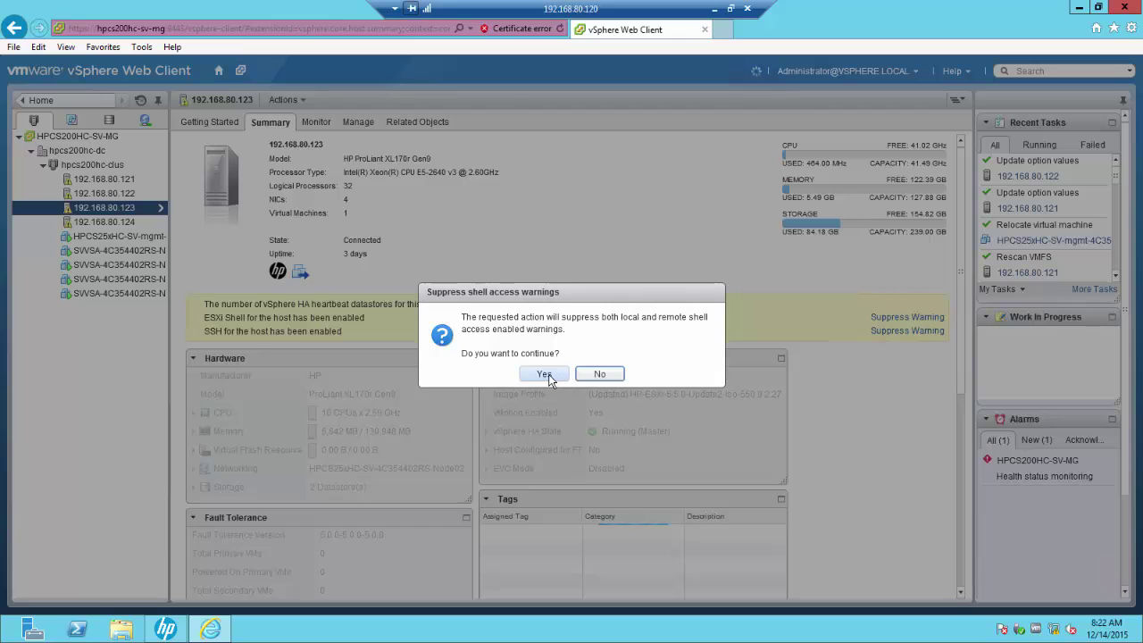
{"action": "left_click", "coordinate": [548, 376]}
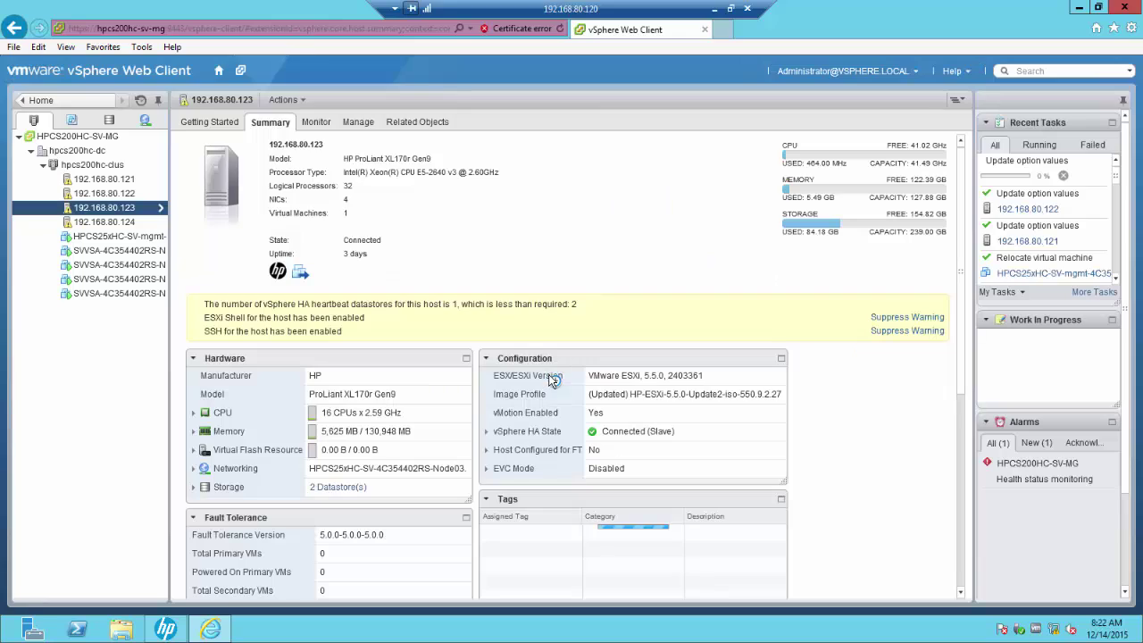
{"action": "left_click", "coordinate": [125, 223]}
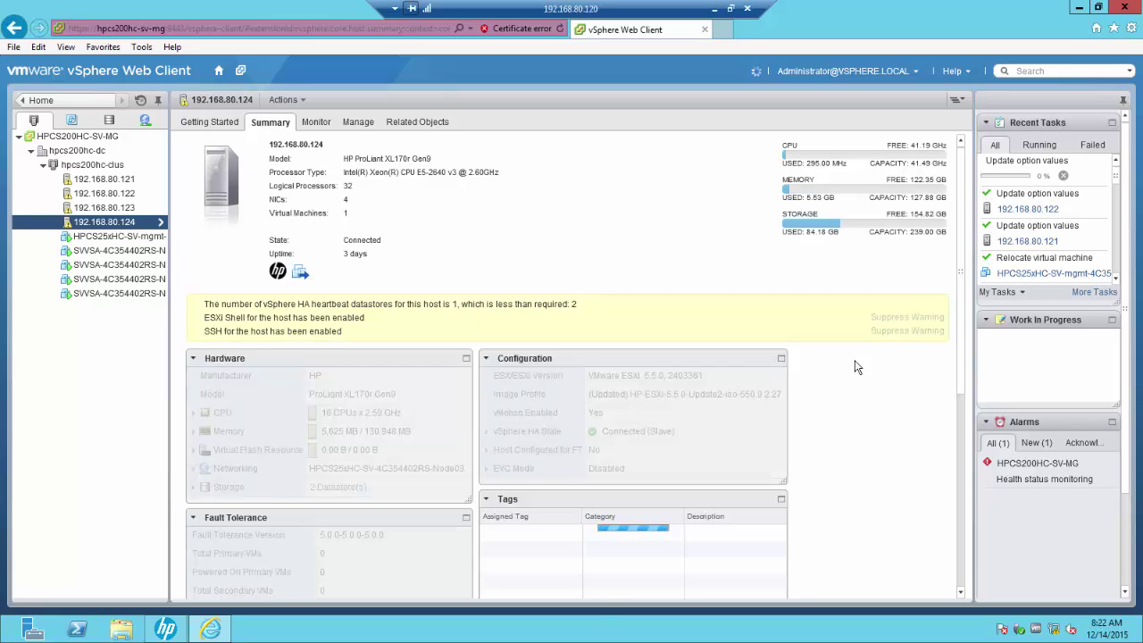
{"action": "left_click", "coordinate": [882, 318]}
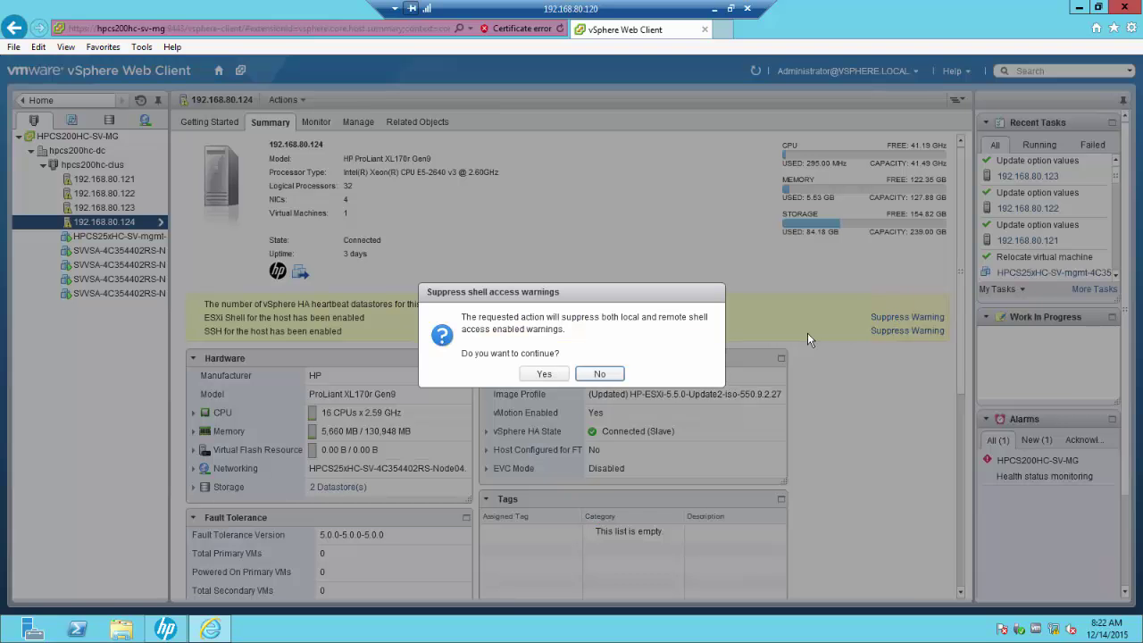
{"action": "left_click", "coordinate": [544, 374]}
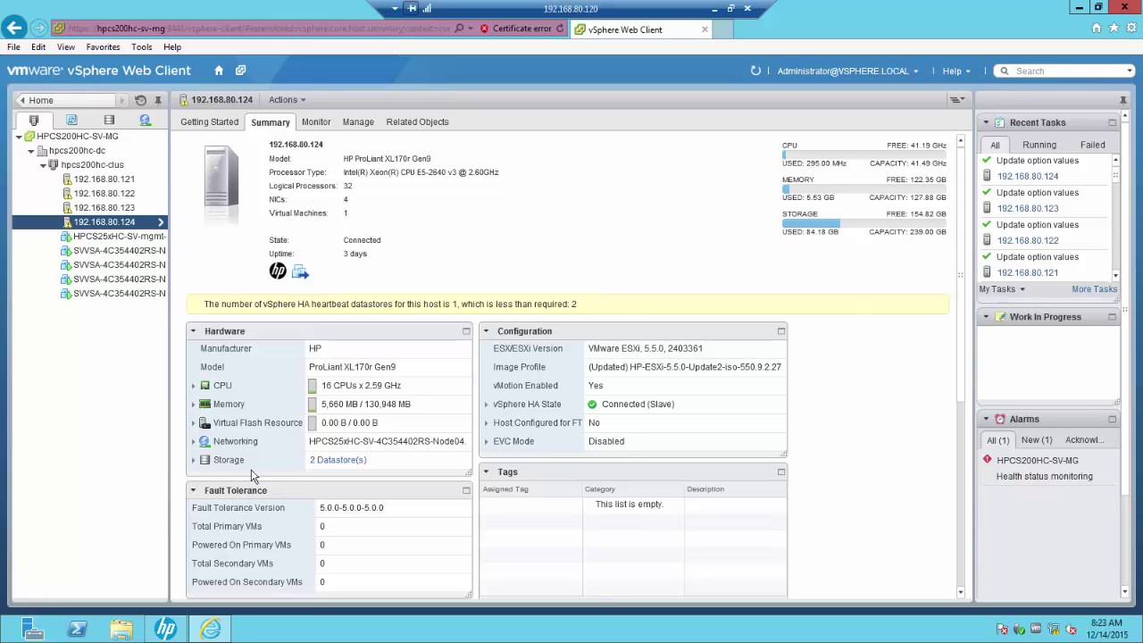
Step: Browse the hpcs200hc-dc datastores in the Storage view, then return to Hosts and Clusters
{"action": "left_click", "coordinate": [110, 120]}
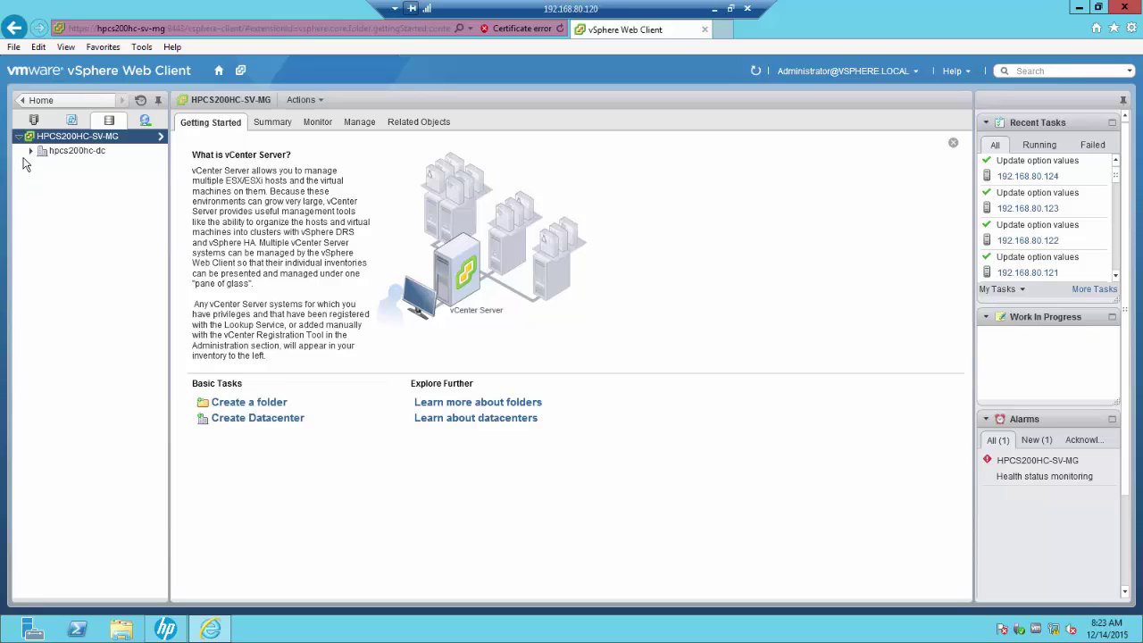
{"action": "left_click", "coordinate": [30, 151]}
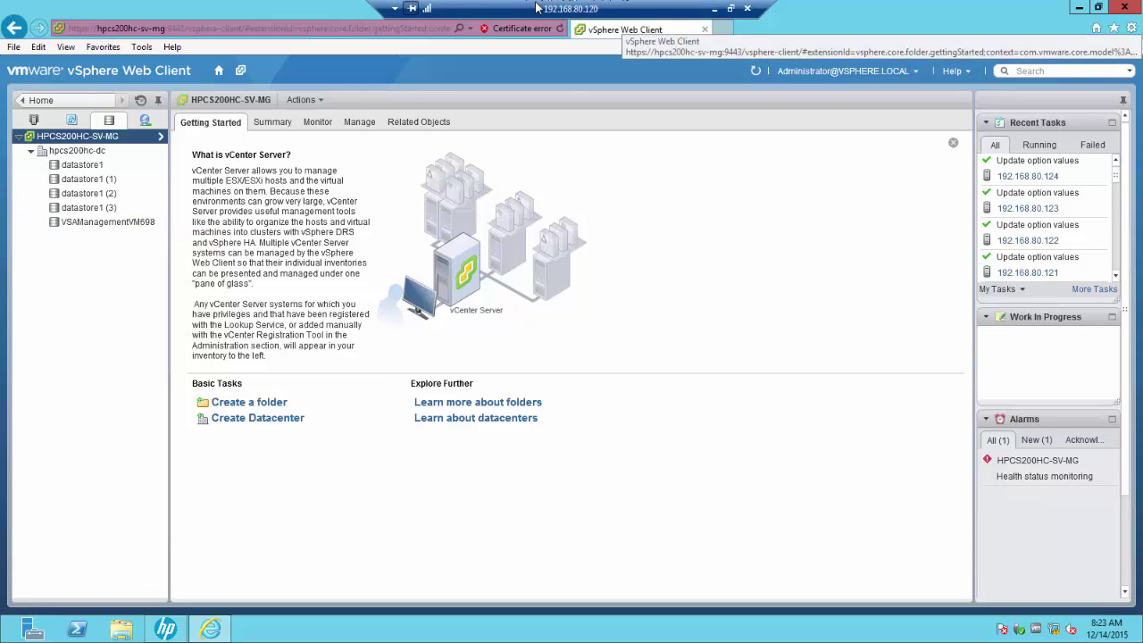
{"action": "left_click", "coordinate": [107, 121]}
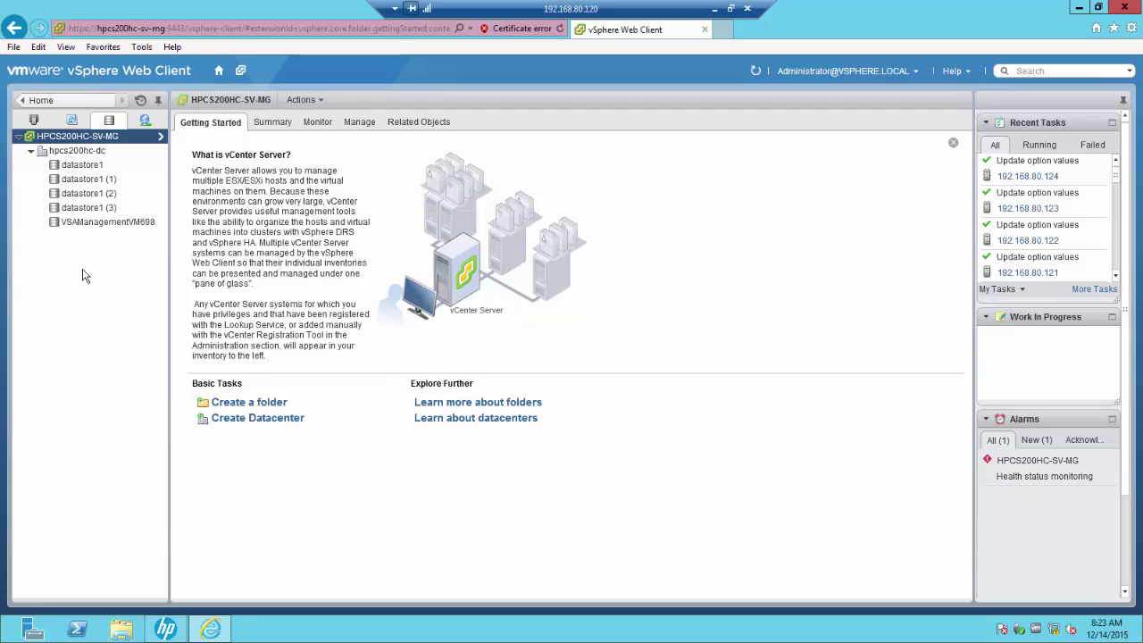
{"action": "left_click", "coordinate": [34, 120]}
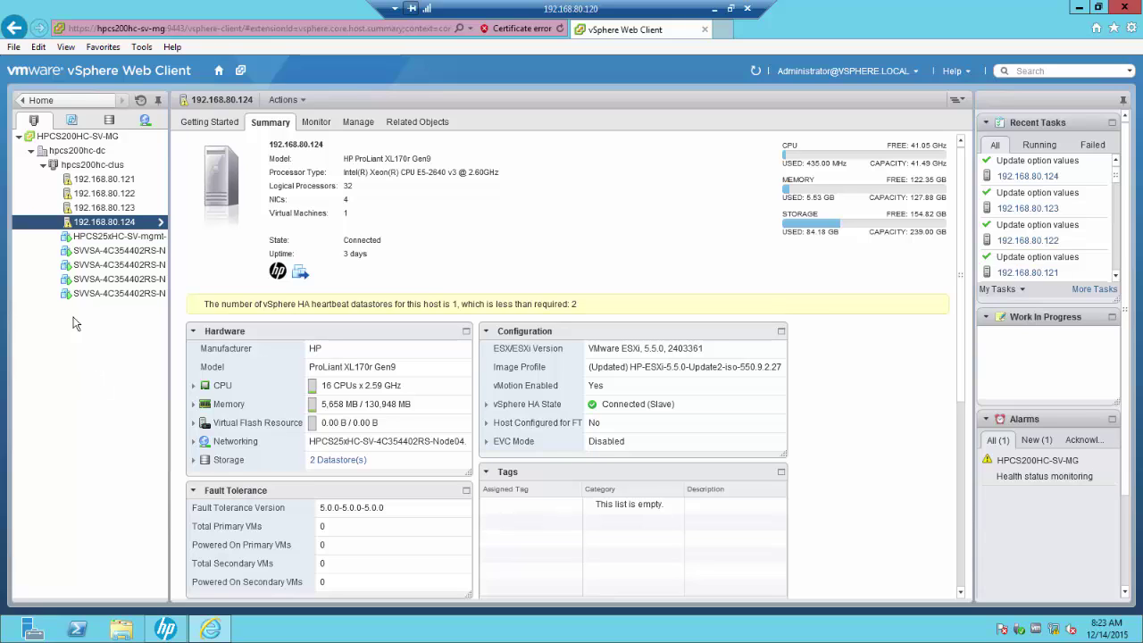
Step: Launch HP Create Datastore on the hpcs200hc-clus cluster via All HP Management Actions
{"action": "left_click", "coordinate": [89, 165]}
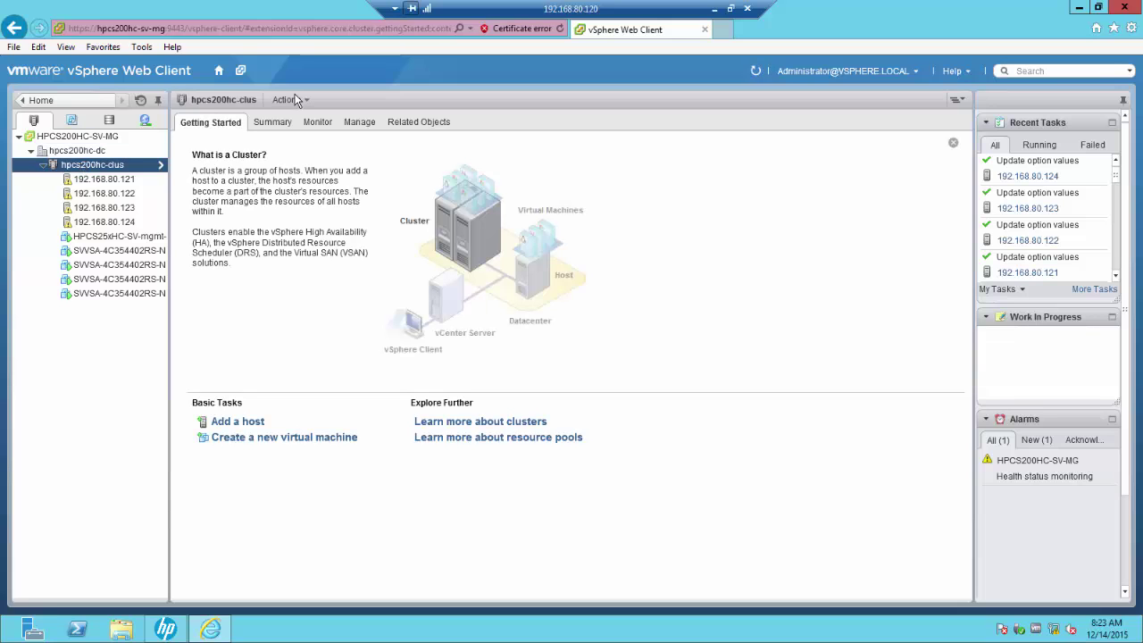
{"action": "left_click", "coordinate": [294, 100]}
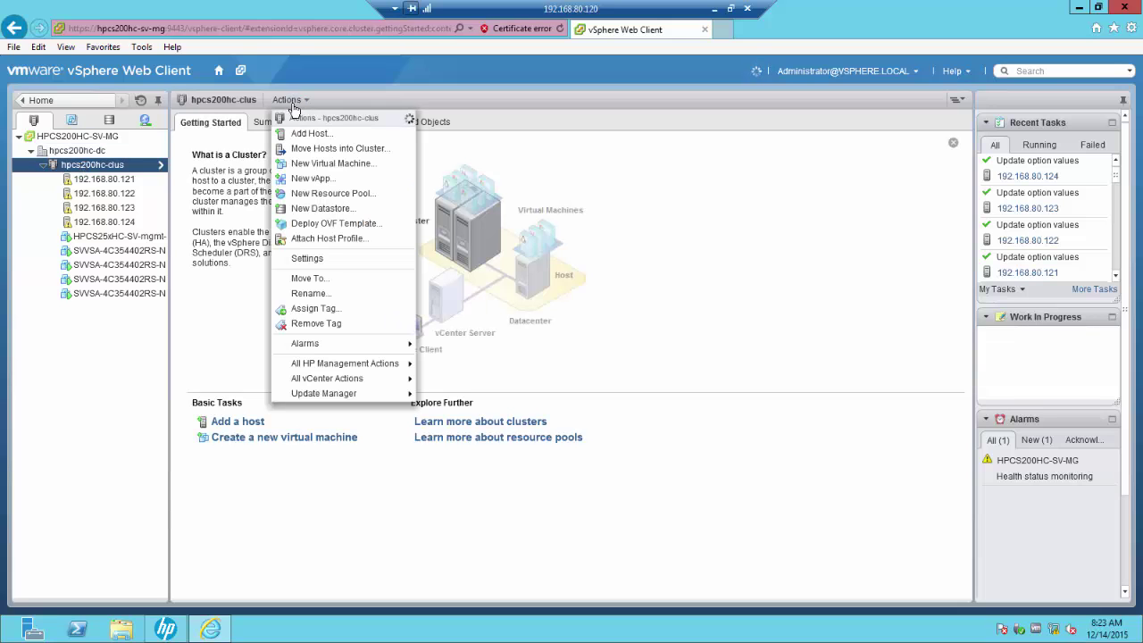
{"action": "mouse_move", "coordinate": [327, 380]}
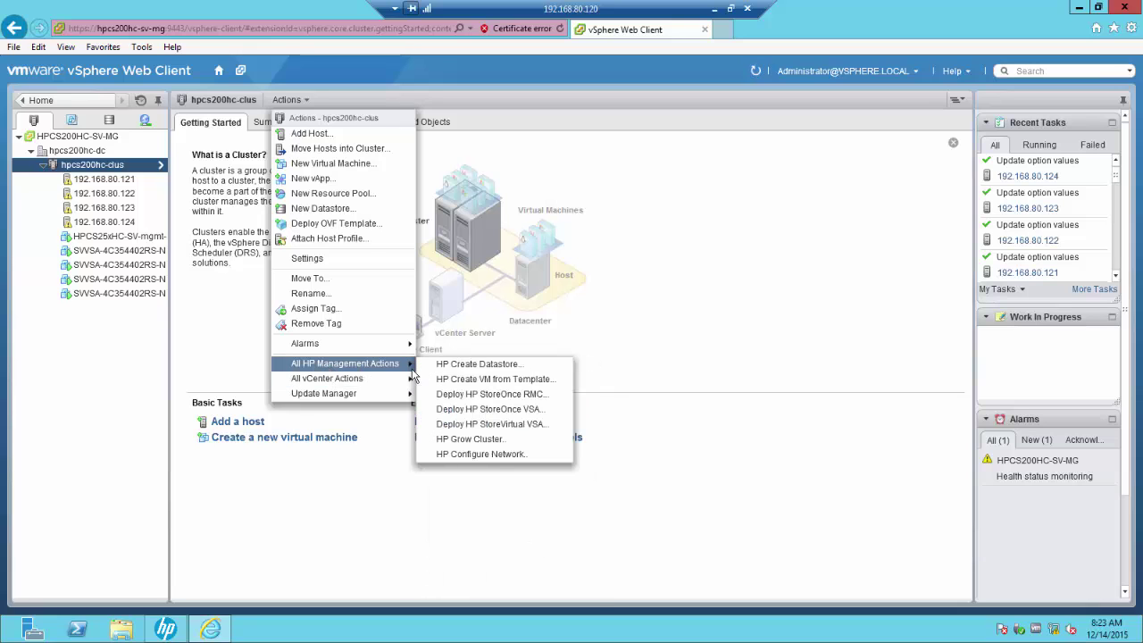
{"action": "left_click", "coordinate": [471, 367]}
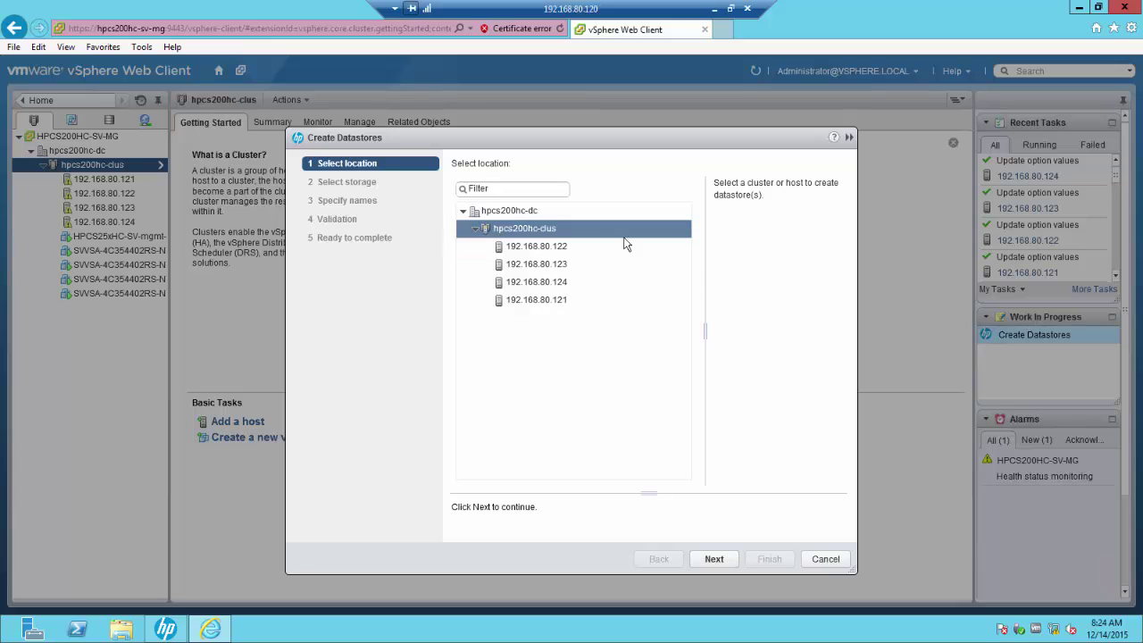
Step: Keep the cluster as location, pick the HP StoreVirtual pool, and request 2 datastores
{"action": "left_click", "coordinate": [713, 559]}
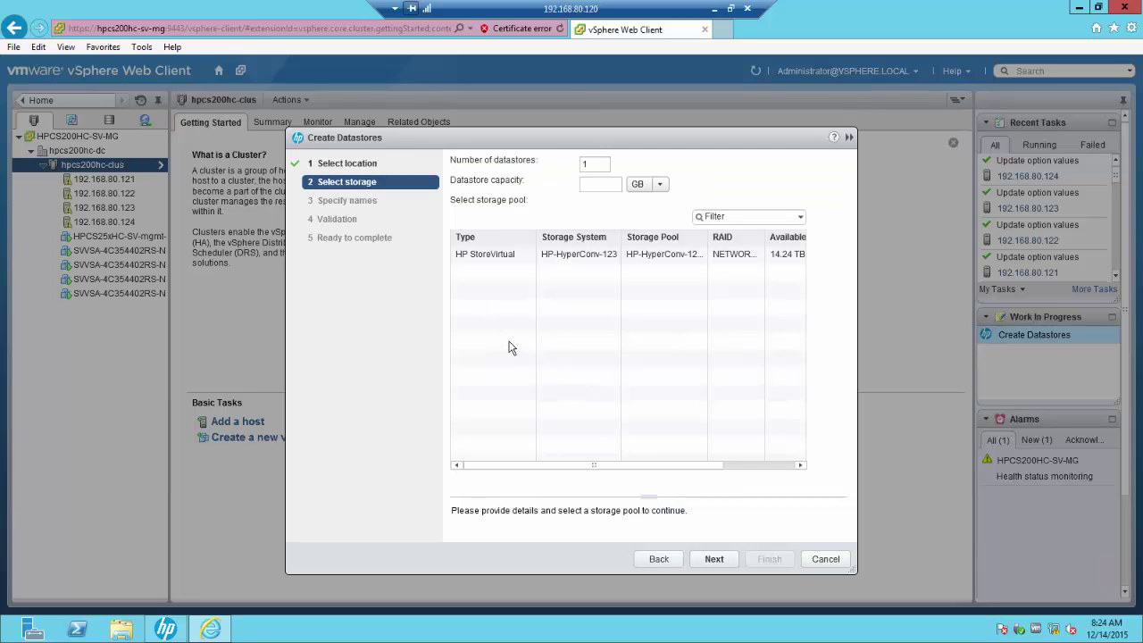
{"action": "left_click", "coordinate": [478, 255]}
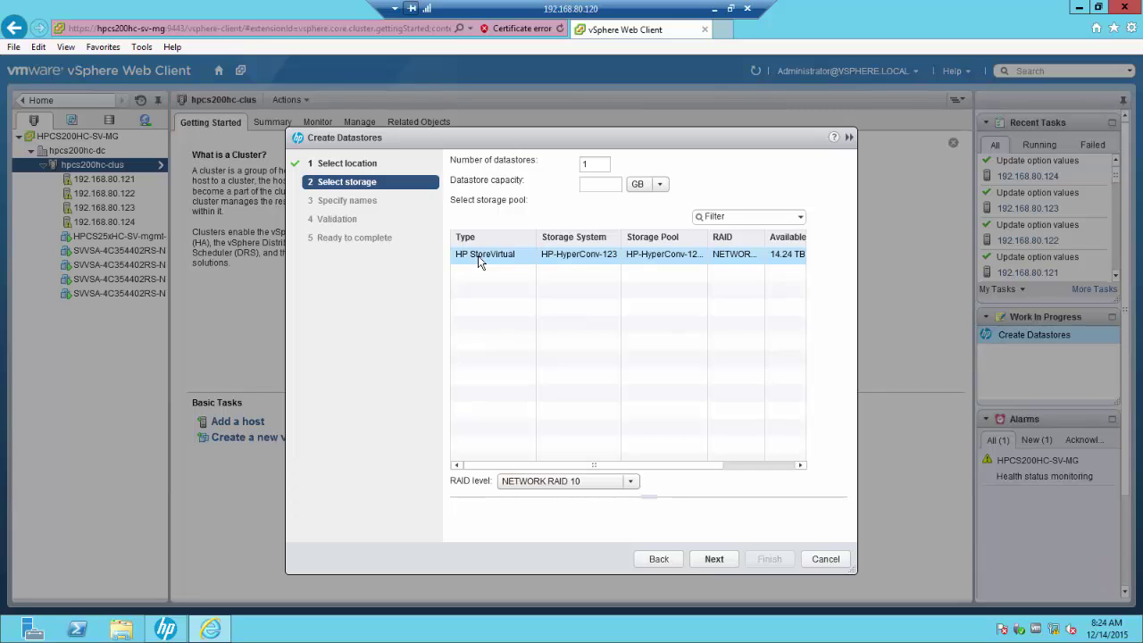
{"action": "left_click", "coordinate": [584, 163]}
{"action": "type", "text": "2"}
{"action": "left_click", "coordinate": [592, 184]}
Step: Set each datastore's capacity to 1 TB and keep NETWORK RAID 10
{"action": "left_click", "coordinate": [652, 184]}
{"action": "left_click", "coordinate": [647, 233]}
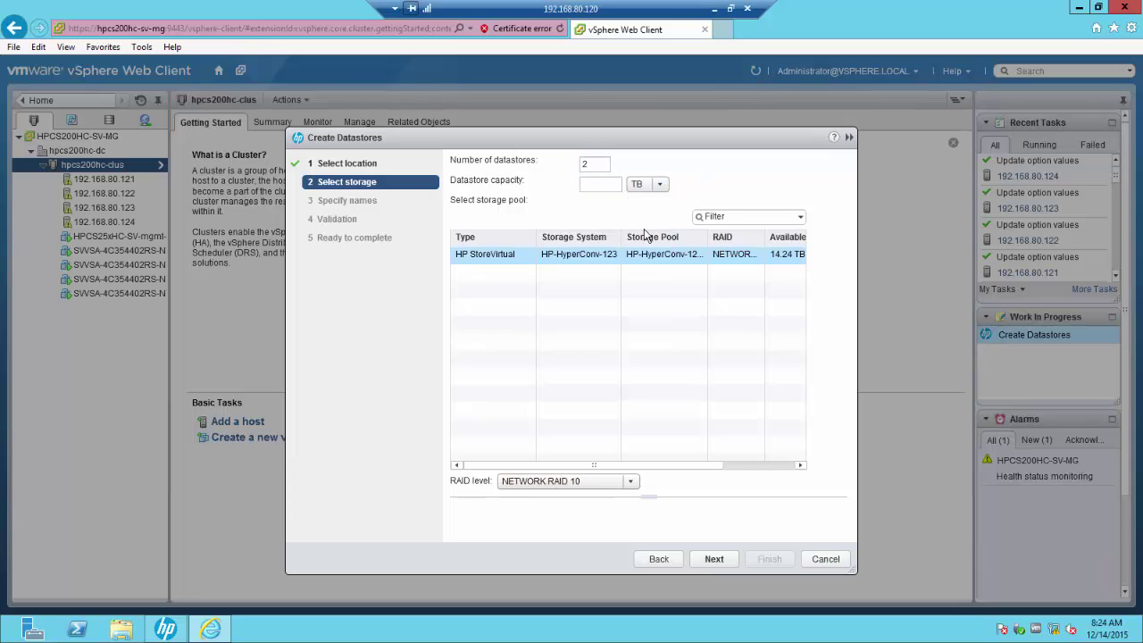
{"action": "left_click", "coordinate": [598, 182]}
{"action": "type", "text": "1"}
{"action": "left_click", "coordinate": [630, 483]}
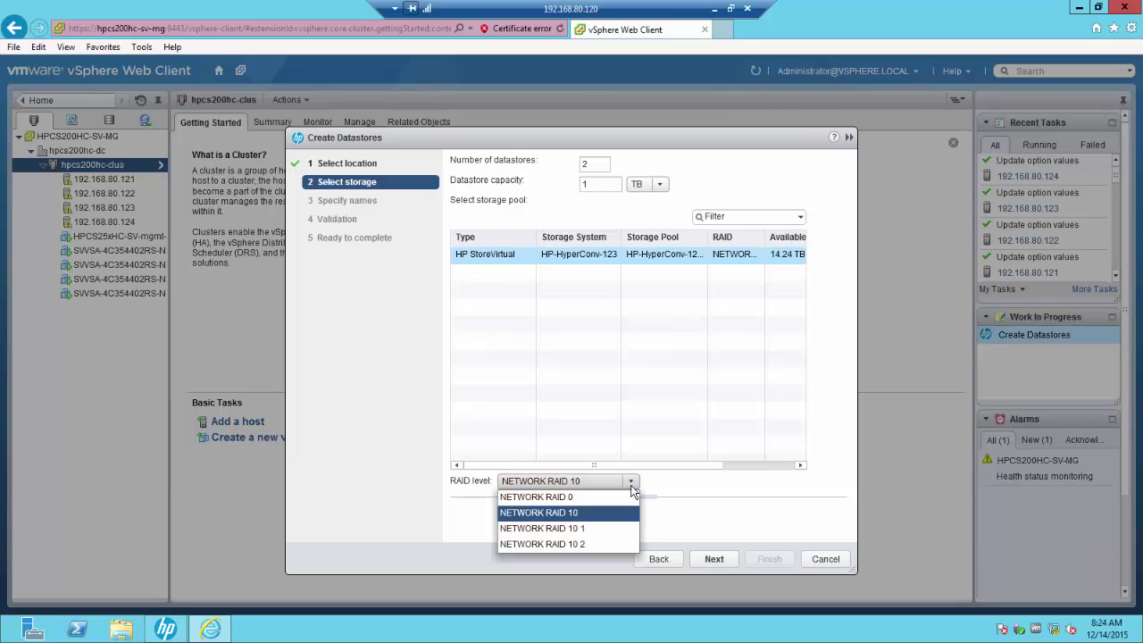
{"action": "left_click", "coordinate": [630, 484]}
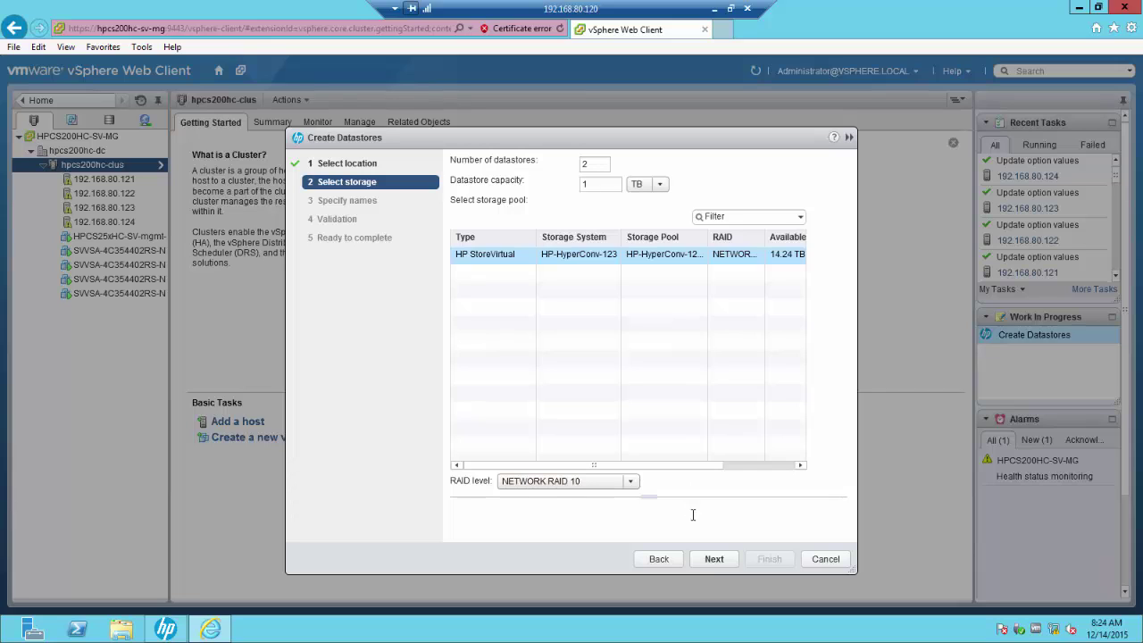
{"action": "left_click", "coordinate": [714, 559]}
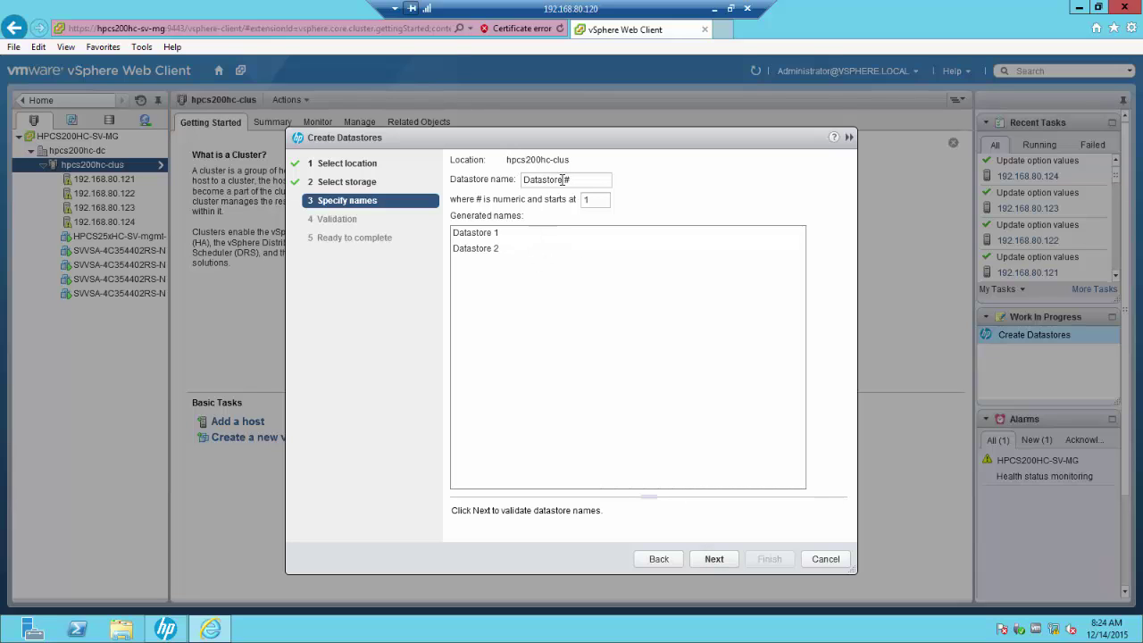
Step: Change the name prefix to 'Demo' for Demo 1 and Demo 2, validate, and finish
{"action": "left_click_drag", "start_coordinate": [563, 181], "coordinate": [512, 182]}
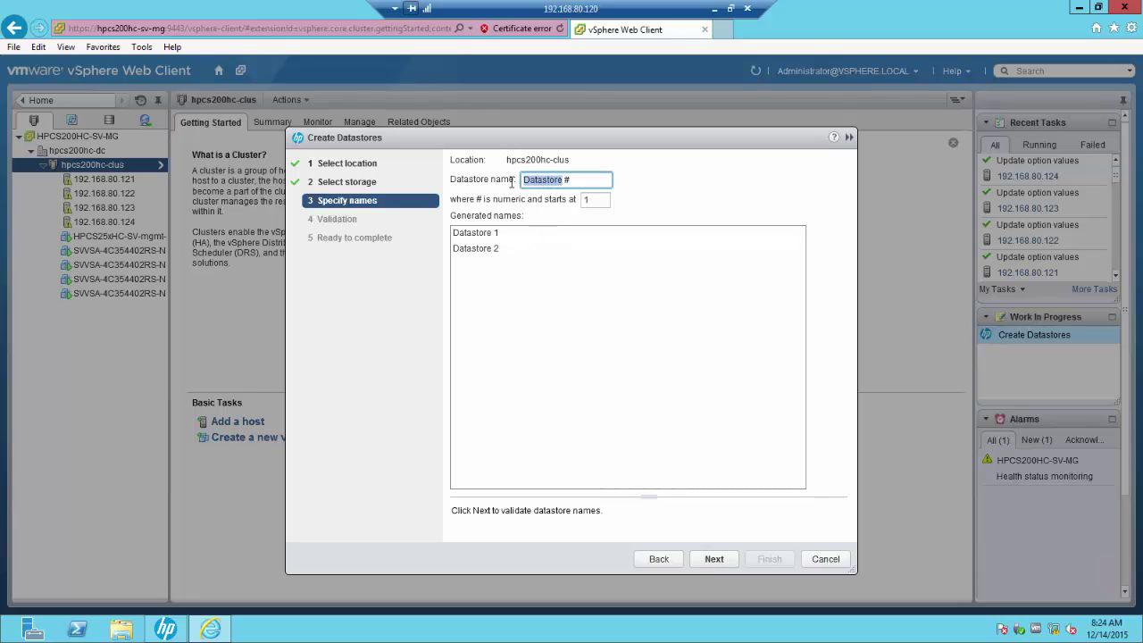
{"action": "type", "text": "Demo"}
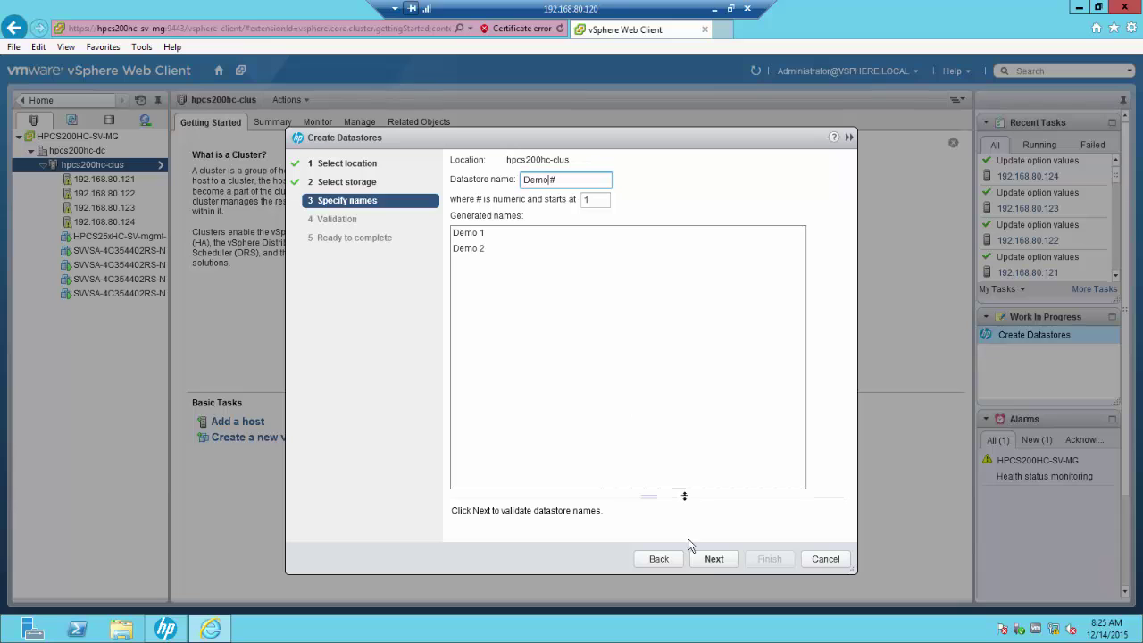
{"action": "left_click", "coordinate": [713, 559]}
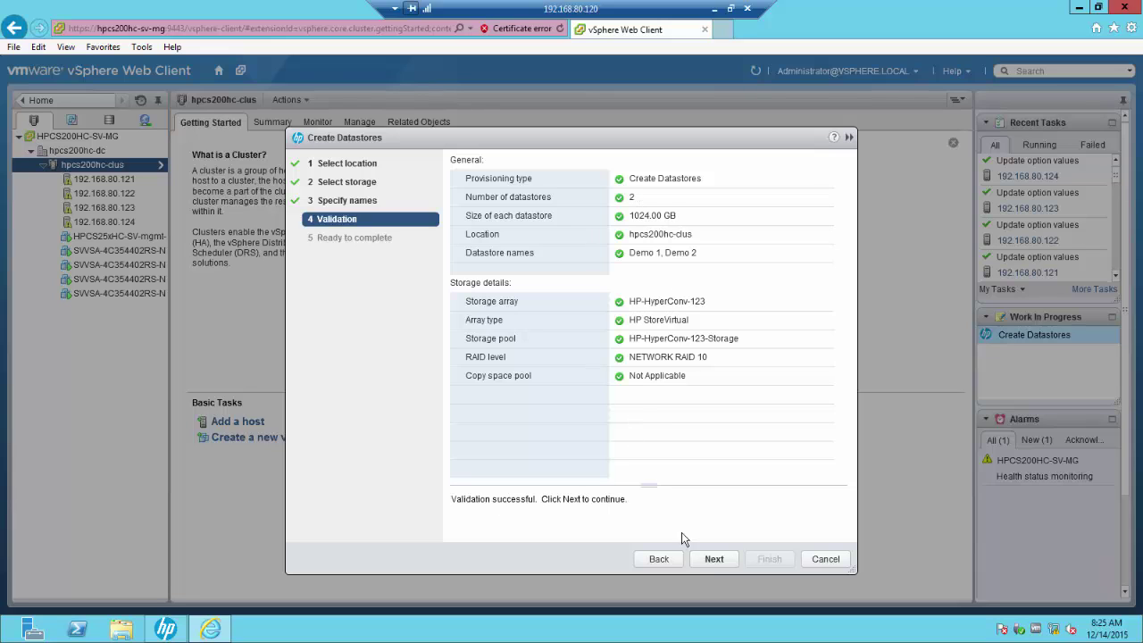
{"action": "left_click", "coordinate": [712, 558]}
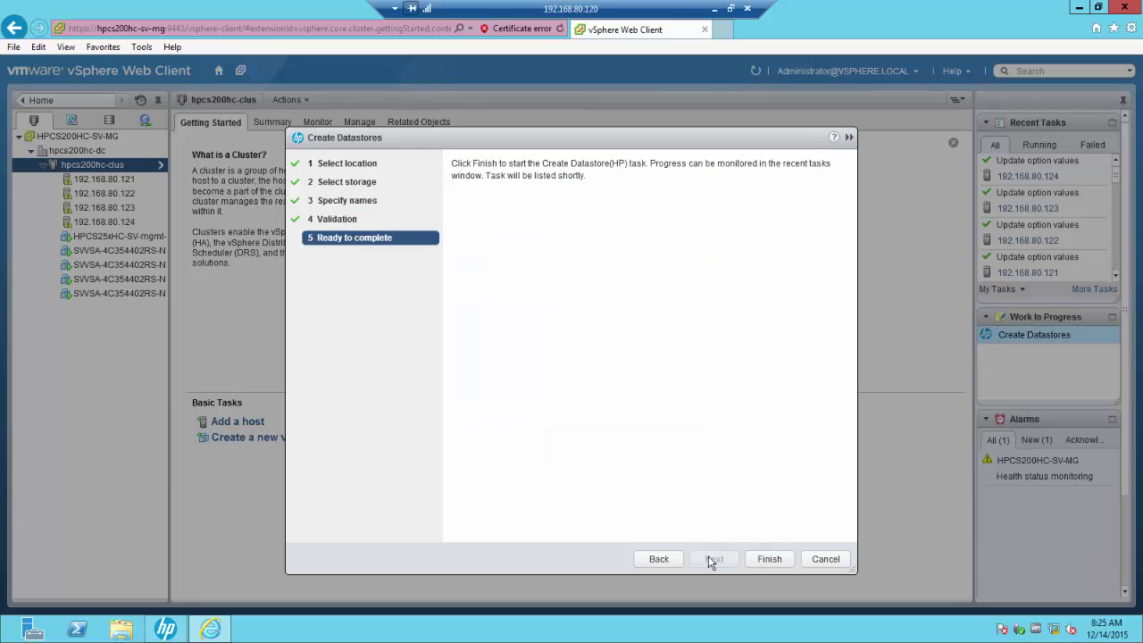
{"action": "left_click", "coordinate": [782, 563]}
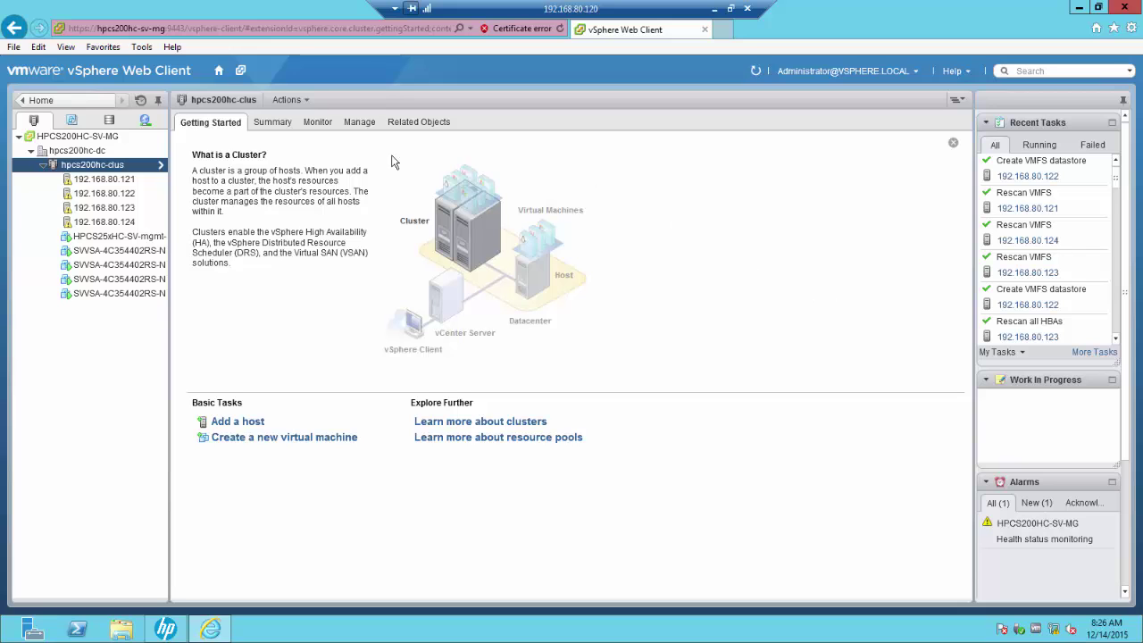
Step: Refresh the Storage inventory to show Demo 1 and Demo 2, then return to Hosts and Clusters
{"action": "left_click", "coordinate": [109, 120]}
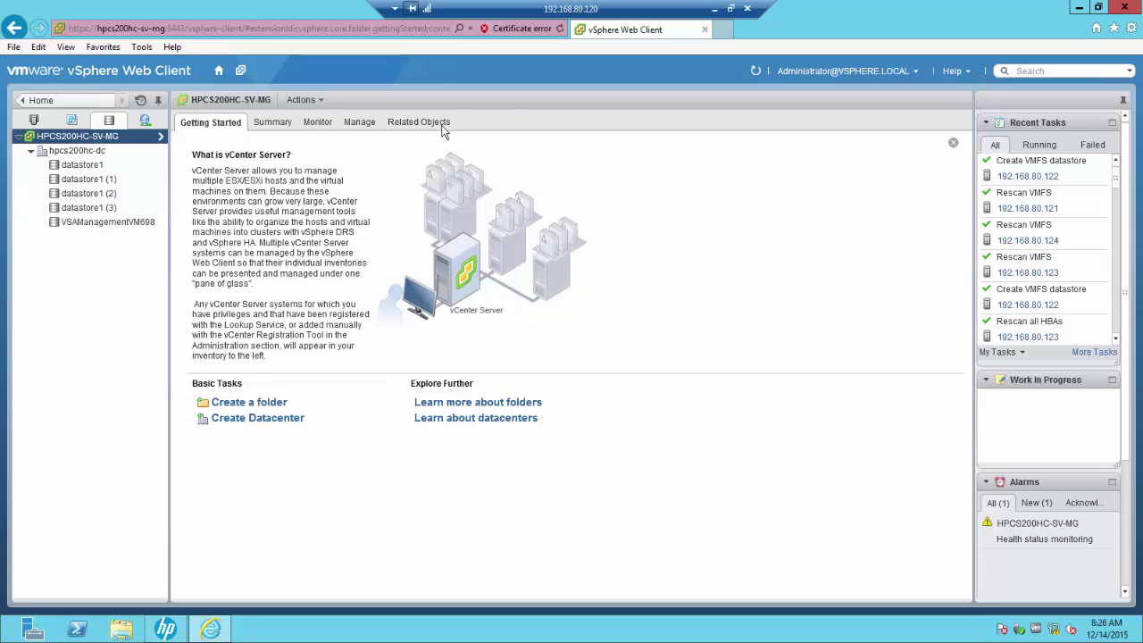
{"action": "left_click", "coordinate": [758, 72]}
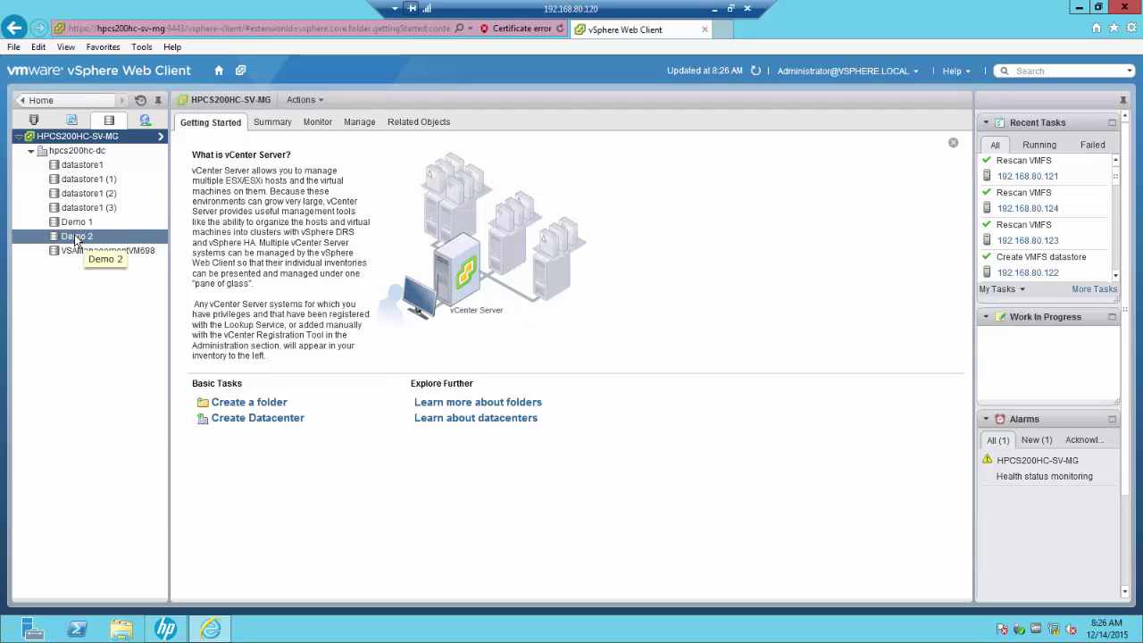
{"action": "left_click", "coordinate": [34, 120]}
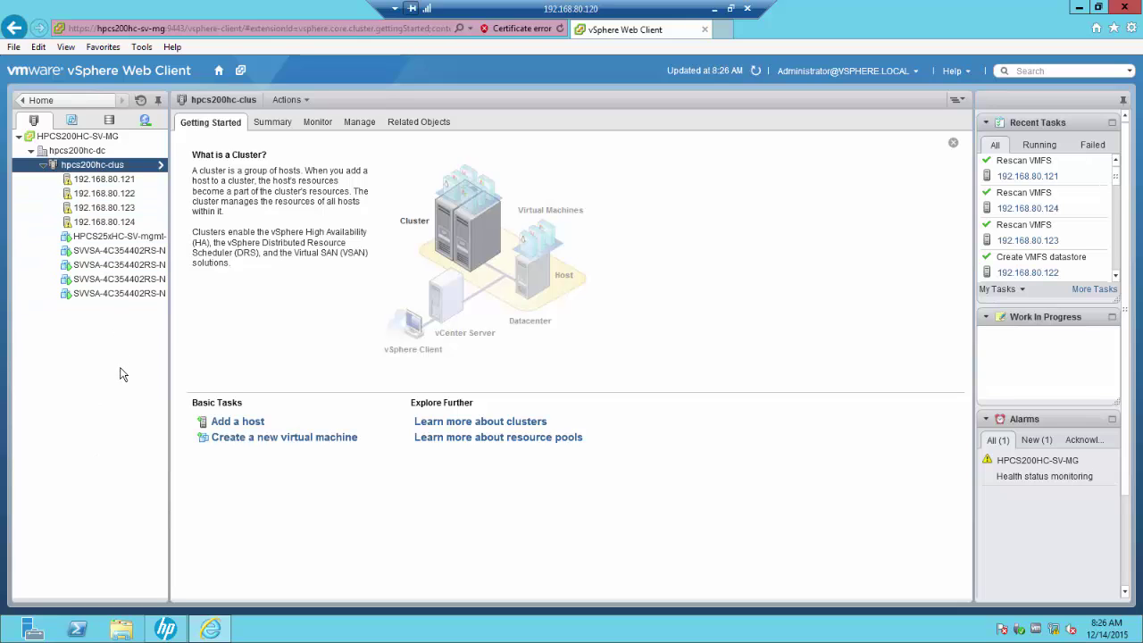
Step: Run Reconfigure for vSphere HA on host 192.168.80.121 from All vCenter Actions
{"action": "left_click", "coordinate": [121, 181]}
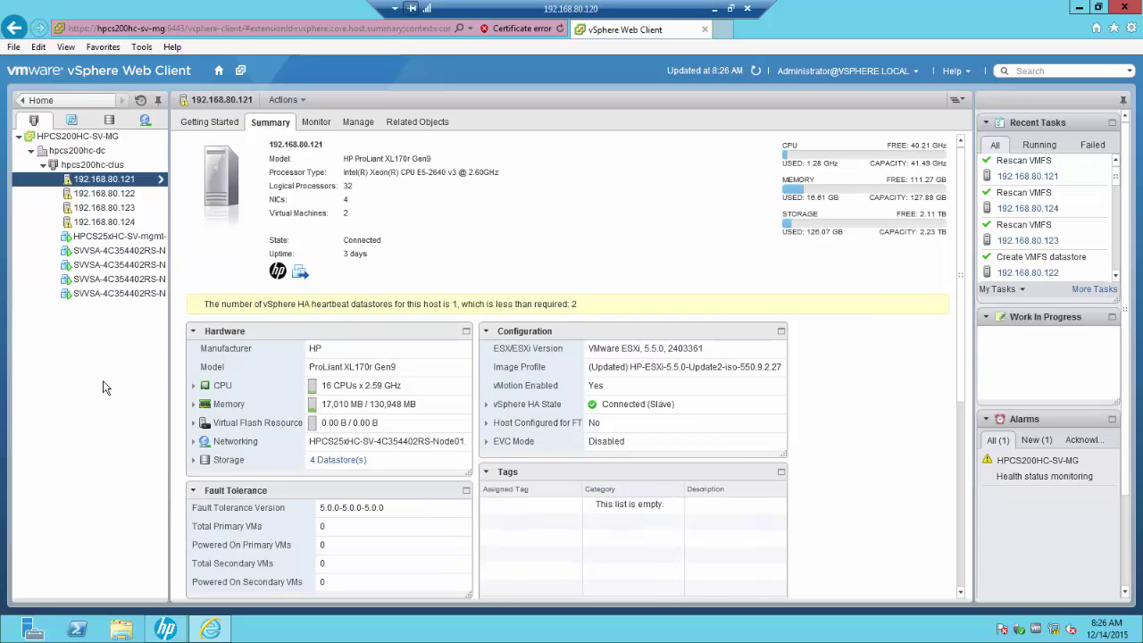
{"action": "right_click", "coordinate": [118, 184]}
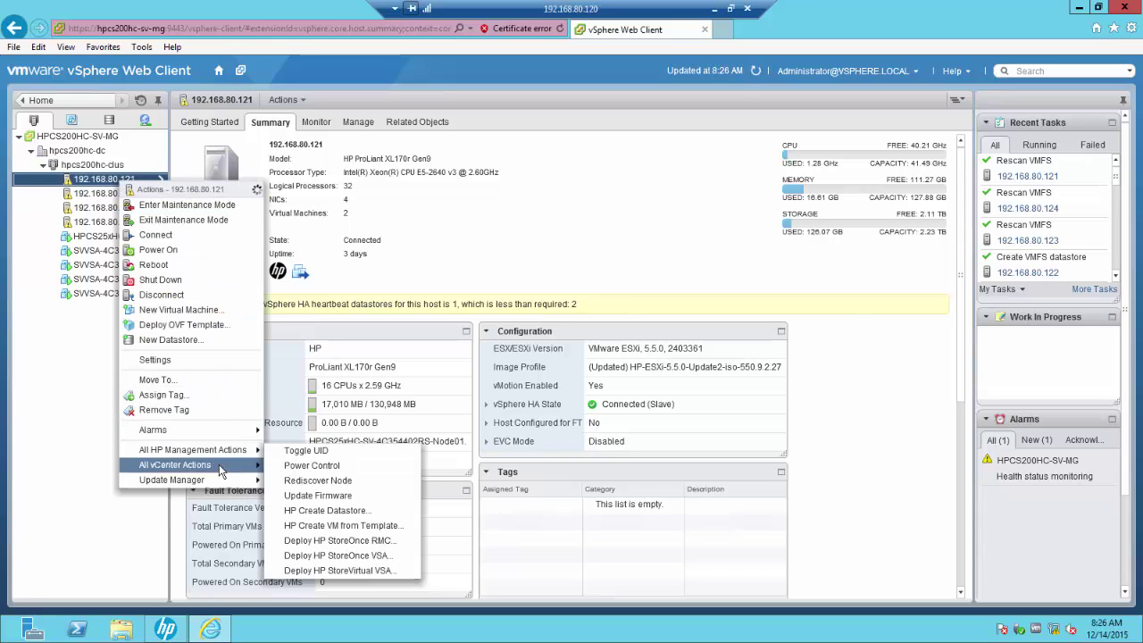
{"action": "mouse_move", "coordinate": [220, 471]}
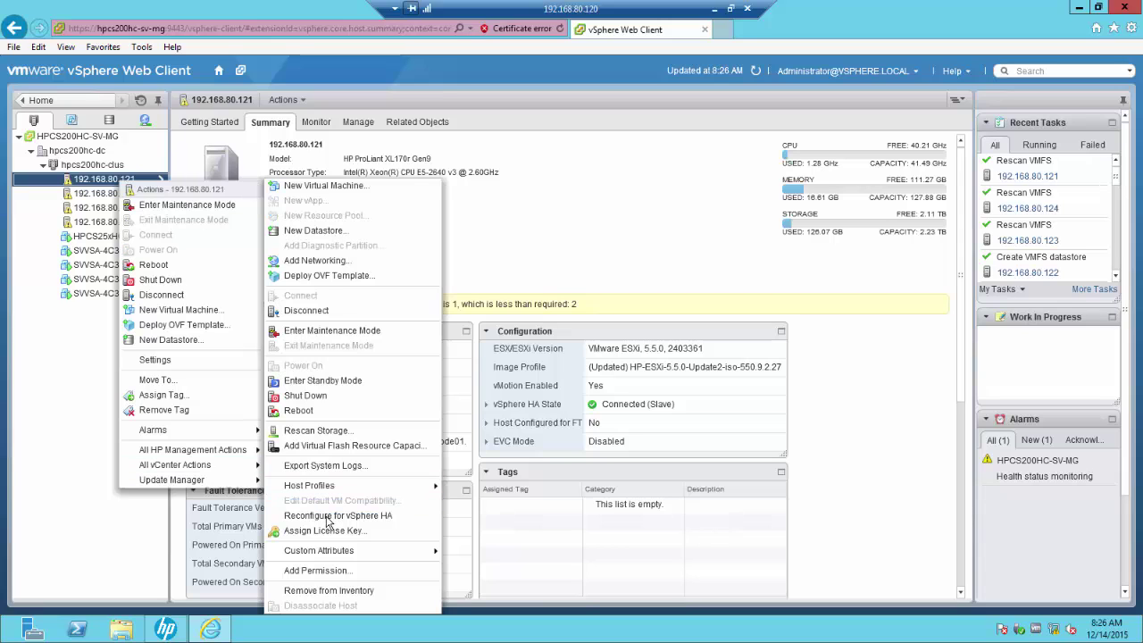
{"action": "left_click", "coordinate": [329, 516]}
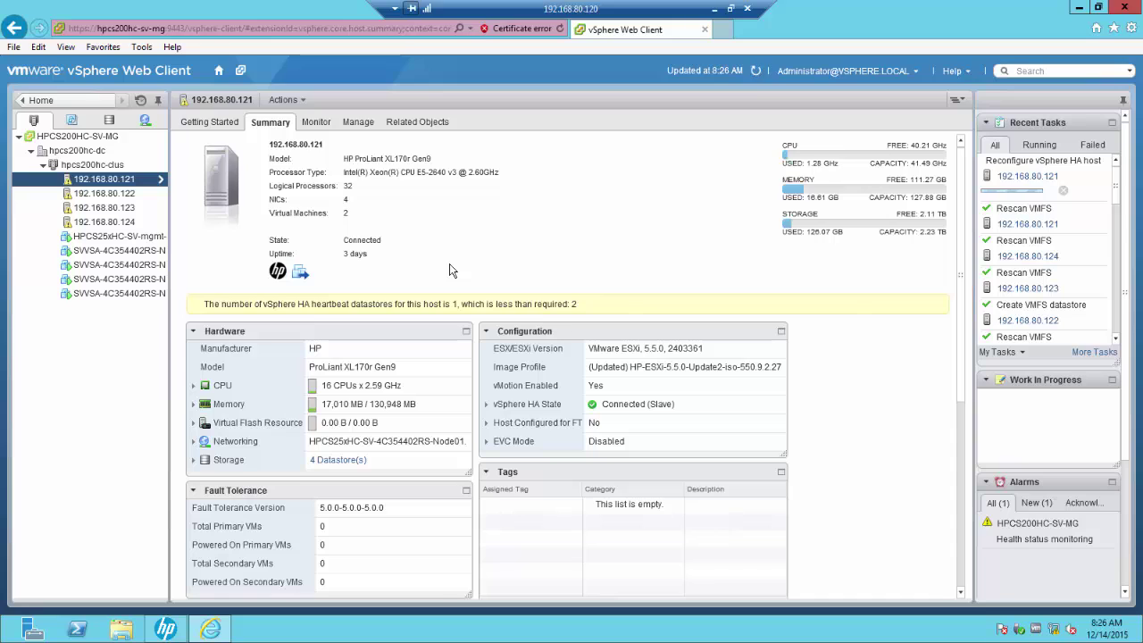